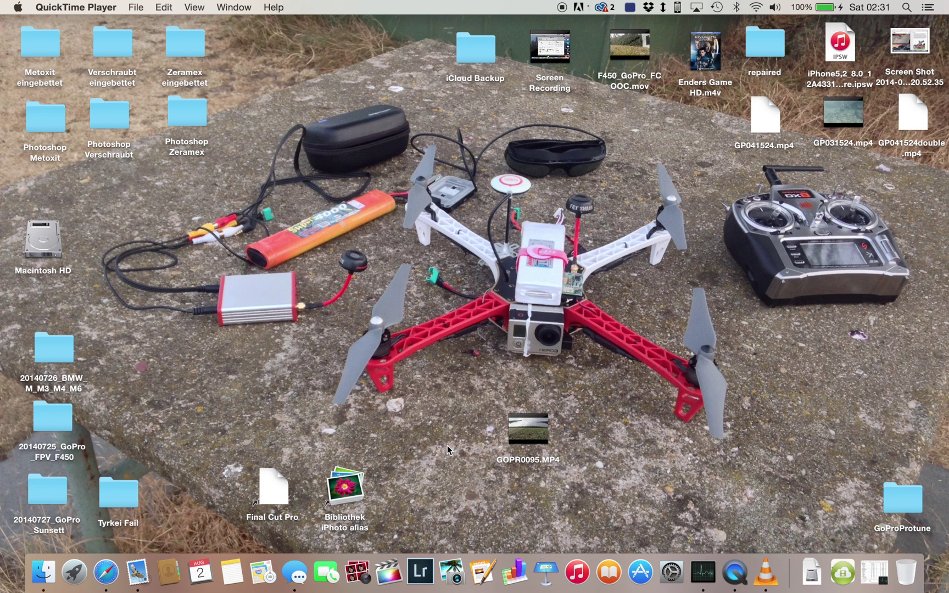
# - Launch GoPro Studio from Launchpad to an empty untitled project
pyautogui.press('F4')
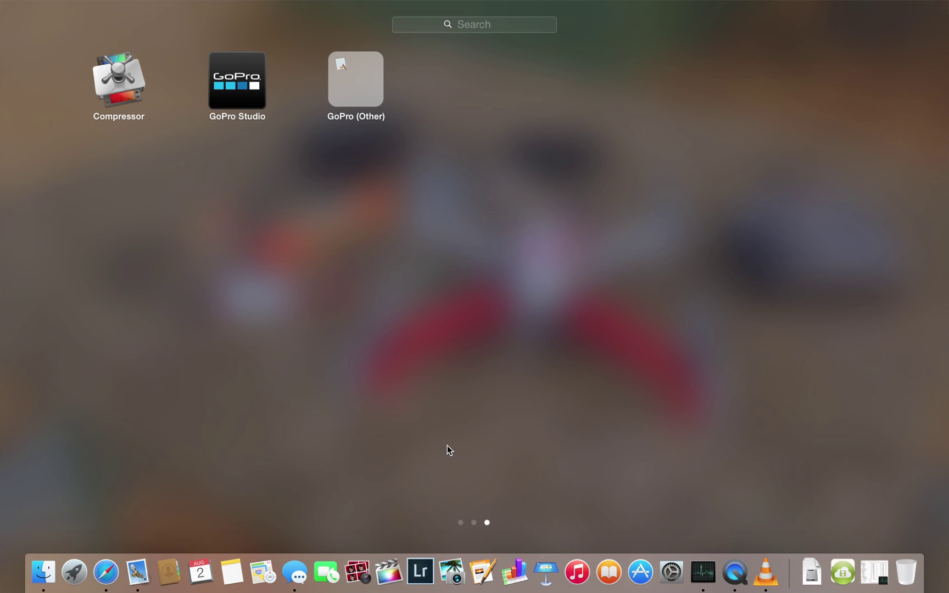
pyautogui.click(237, 84)
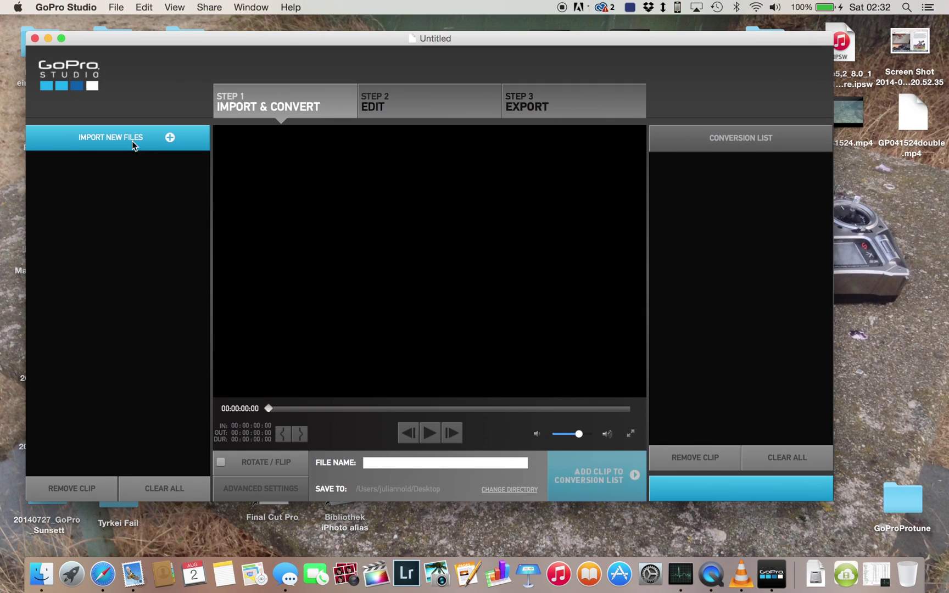
# - Import GOPR0095.MP4 from the Desktop, preview it, and open its Advanced Settings
pyautogui.click(117, 142)
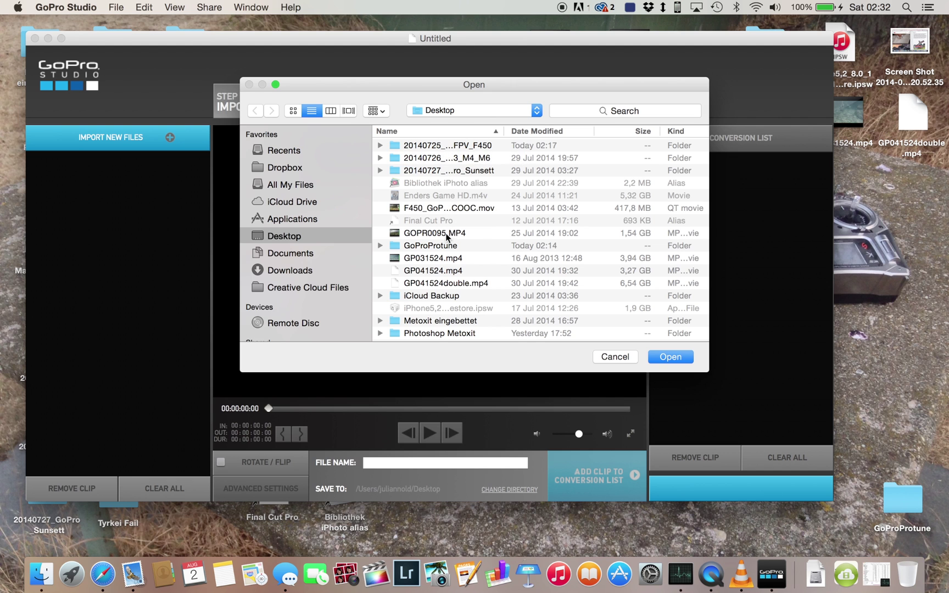
pyautogui.scroll(-1, 446, 276)
pyautogui.scroll(-5, 446, 274)
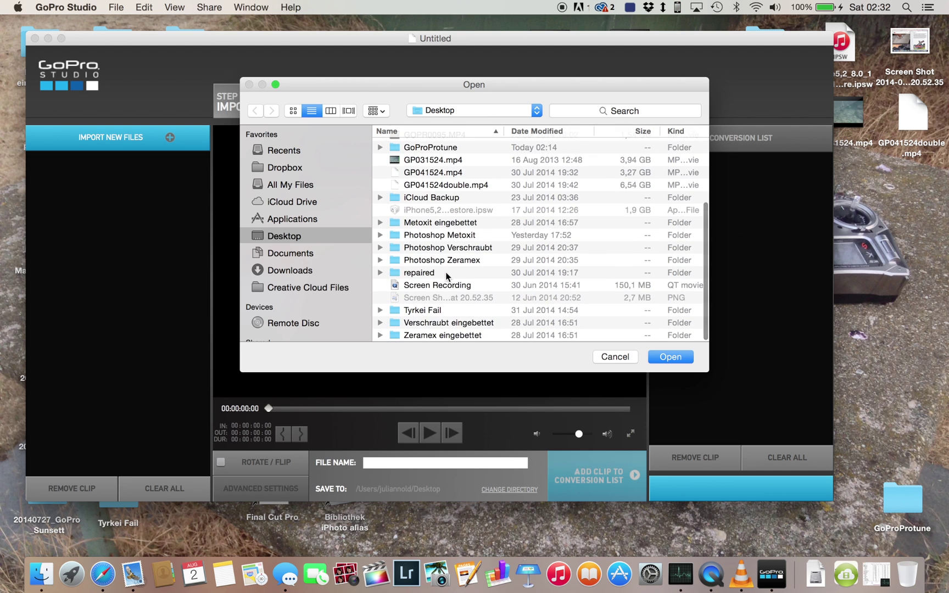
pyautogui.scroll(5, 445, 272)
pyautogui.click(434, 234)
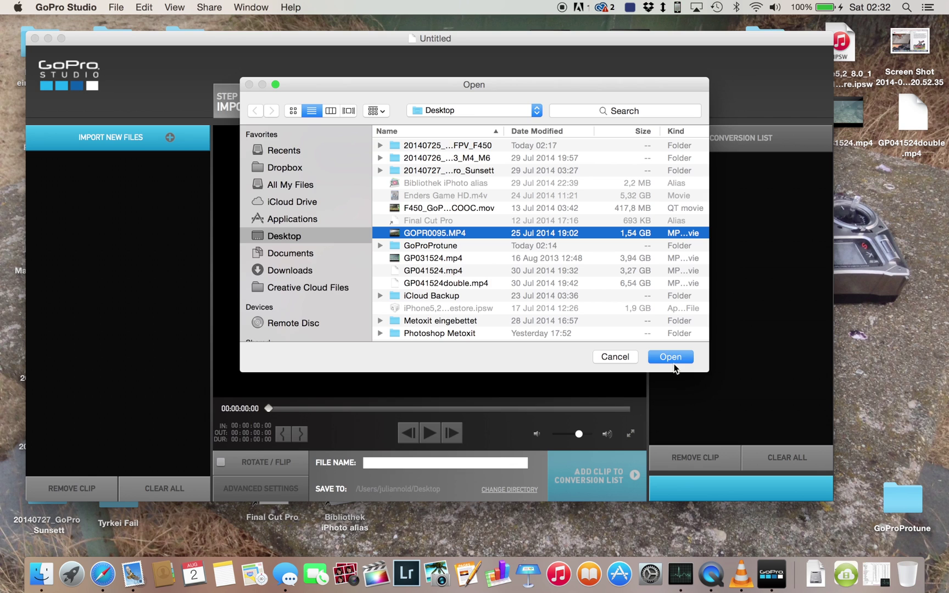
pyautogui.click(670, 357)
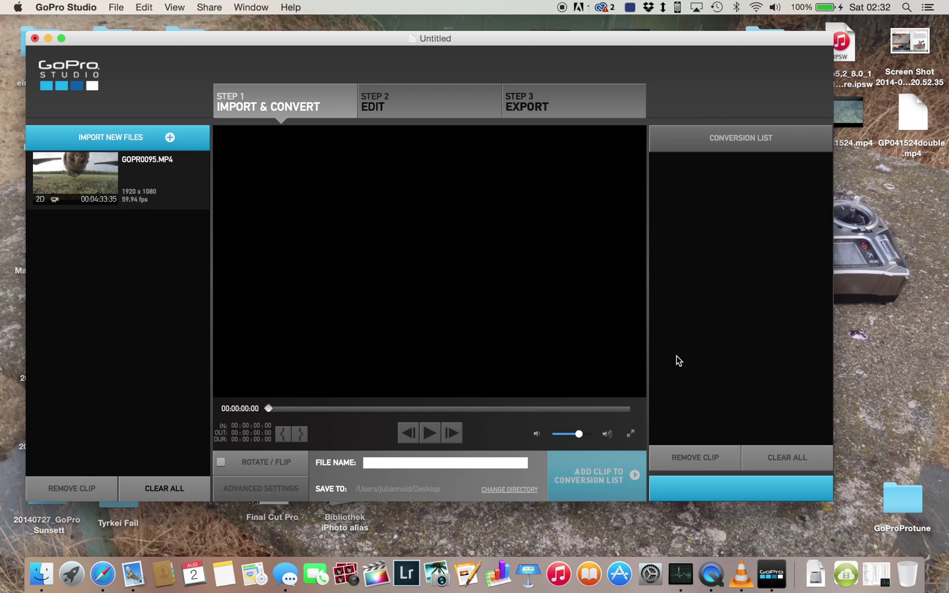
pyautogui.click(96, 180)
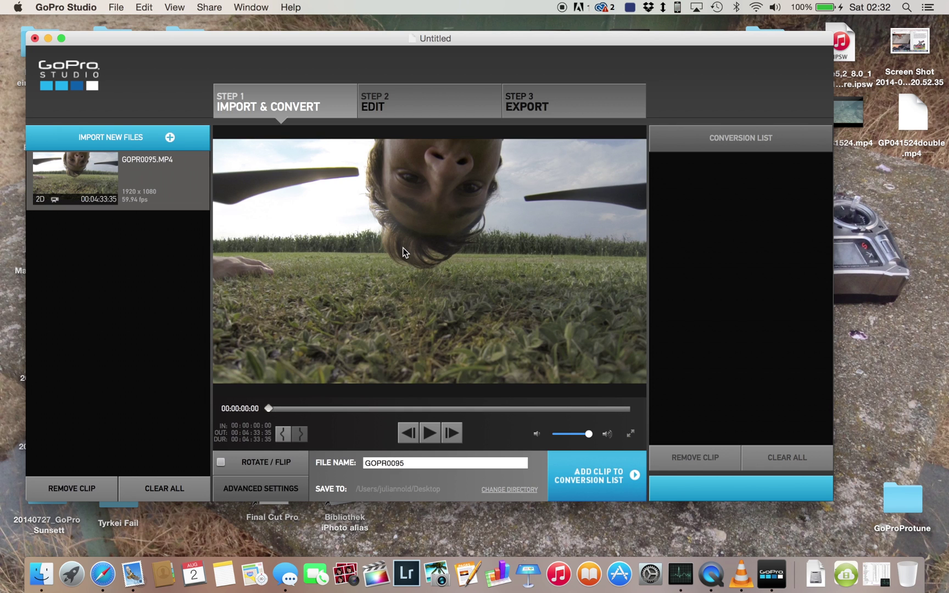
pyautogui.click(264, 490)
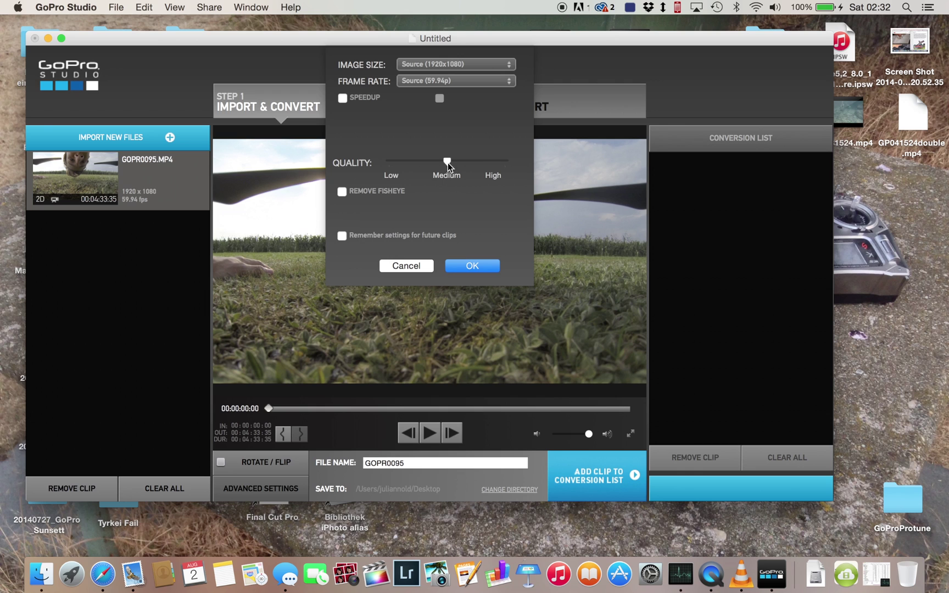
# - Set quality to High, untick Remember settings, and keep the source 59.94p frame rate
pyautogui.moveTo(447, 162); pyautogui.dragTo(515, 162)
pyautogui.click(340, 236)
pyautogui.click(435, 79)
pyautogui.click(434, 79)
pyautogui.click(472, 265)
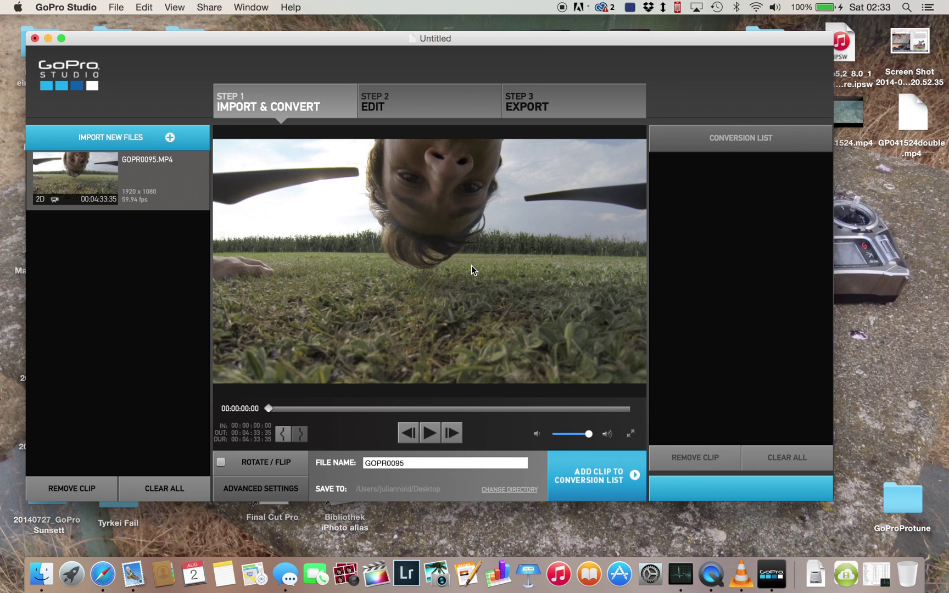
# - Queue GOPR0095 and convert it to GOPR0095.mov on the Desktop
pyautogui.click(592, 477)
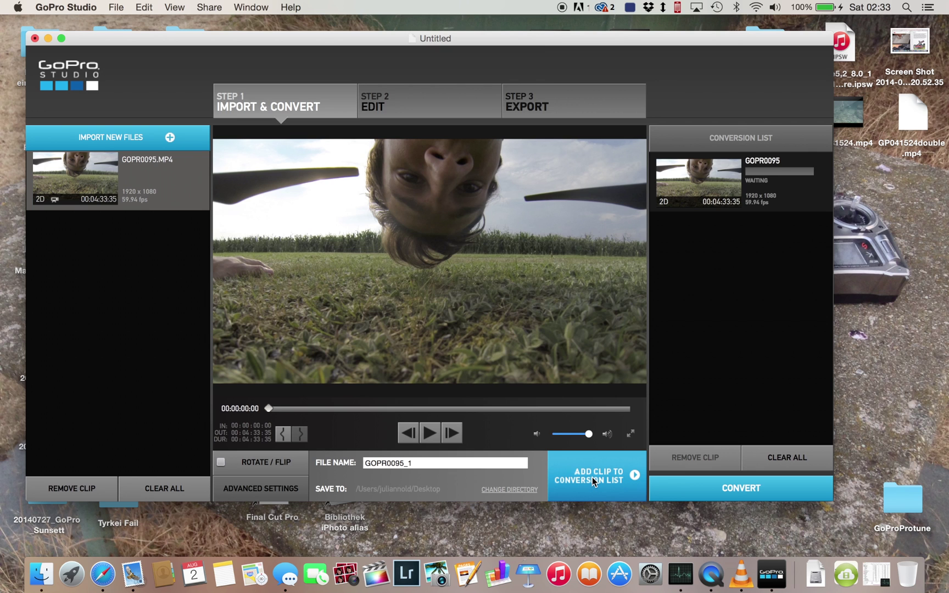
pyautogui.click(710, 497)
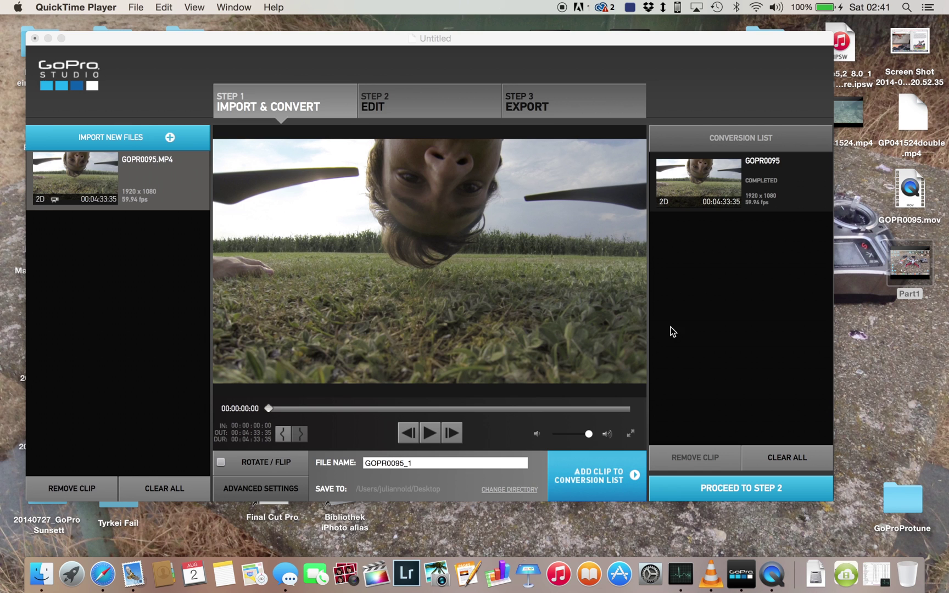
# - Enter the Edit step without a template, preview GOPR0095.mov, and enlarge the Presets panel
pyautogui.click(723, 493)
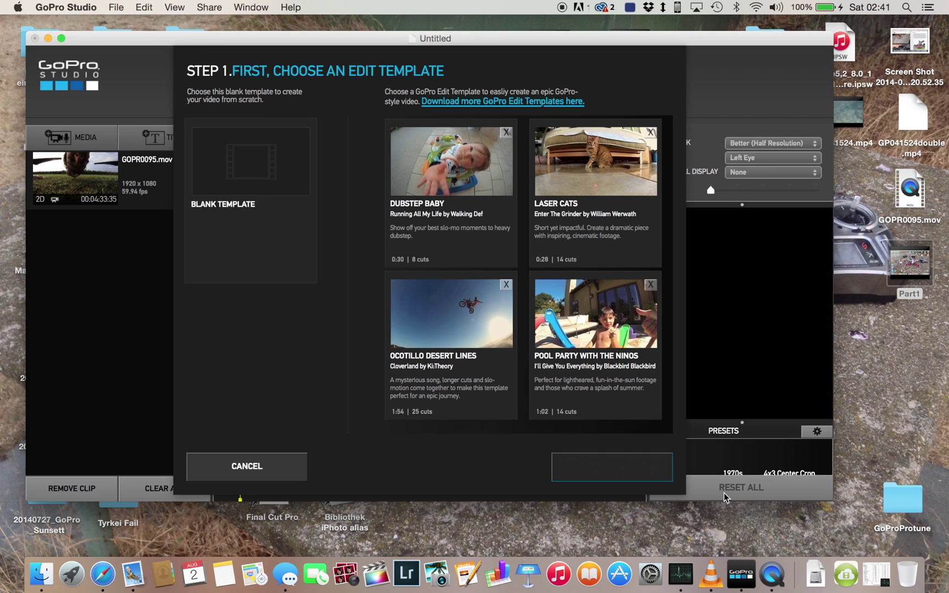
pyautogui.click(260, 466)
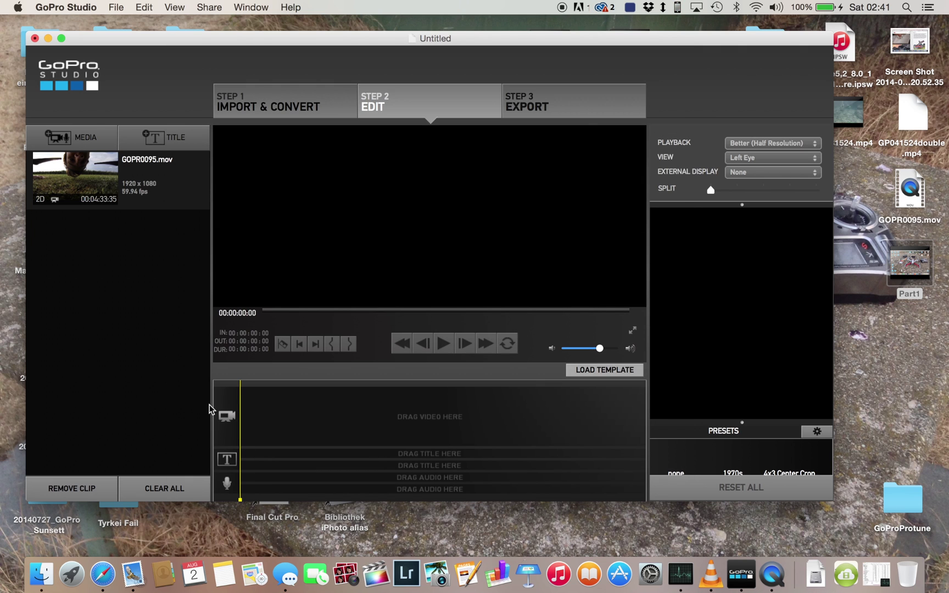
pyautogui.click(92, 171)
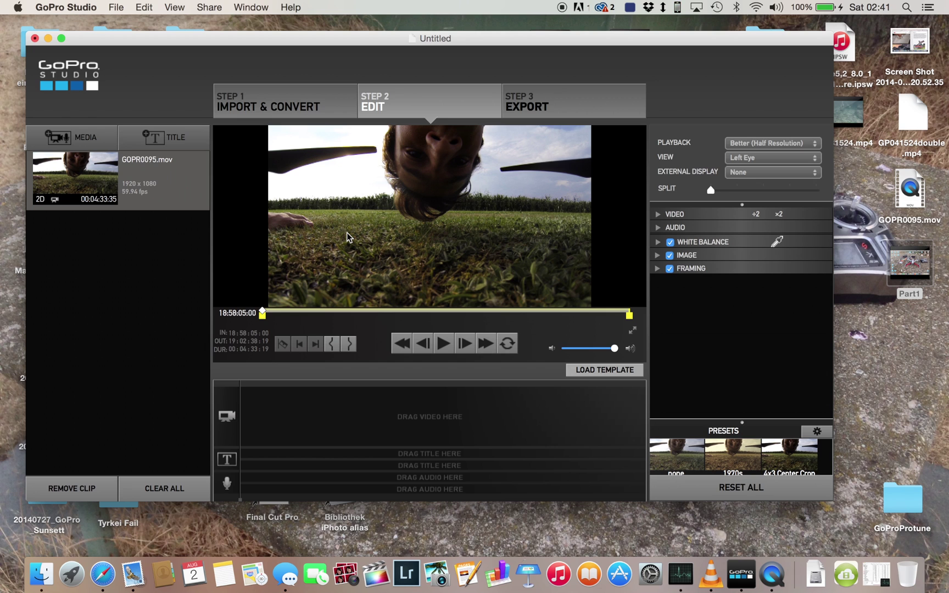
pyautogui.scroll(-1, 763, 339)
pyautogui.moveTo(747, 422); pyautogui.dragTo(750, 319)
pyautogui.scroll(-2, 747, 465)
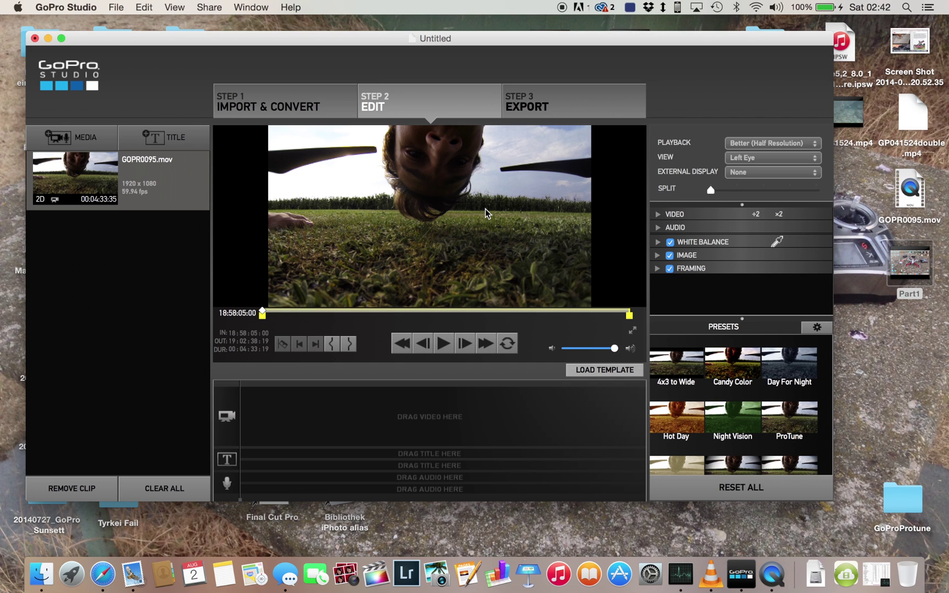
# - Export the clip as ProtuneFlip.mov in GoPro CineForm at 59.94p
pyautogui.click(547, 111)
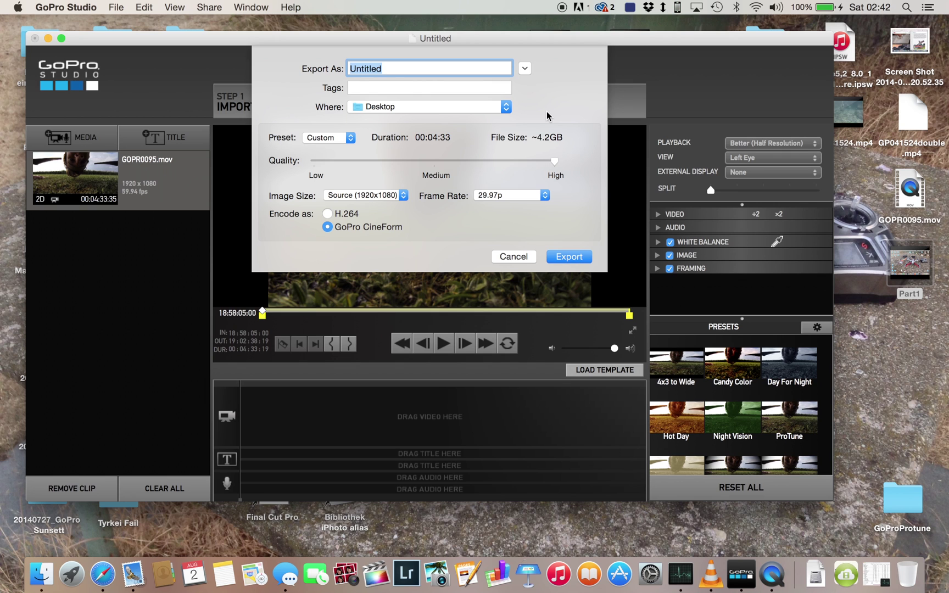
pyautogui.write('Protunre')
pyautogui.press('BackSpace')
pyautogui.press('BackSpace')
pyautogui.write('eFlip')
pyautogui.click(488, 194)
pyautogui.click(492, 228)
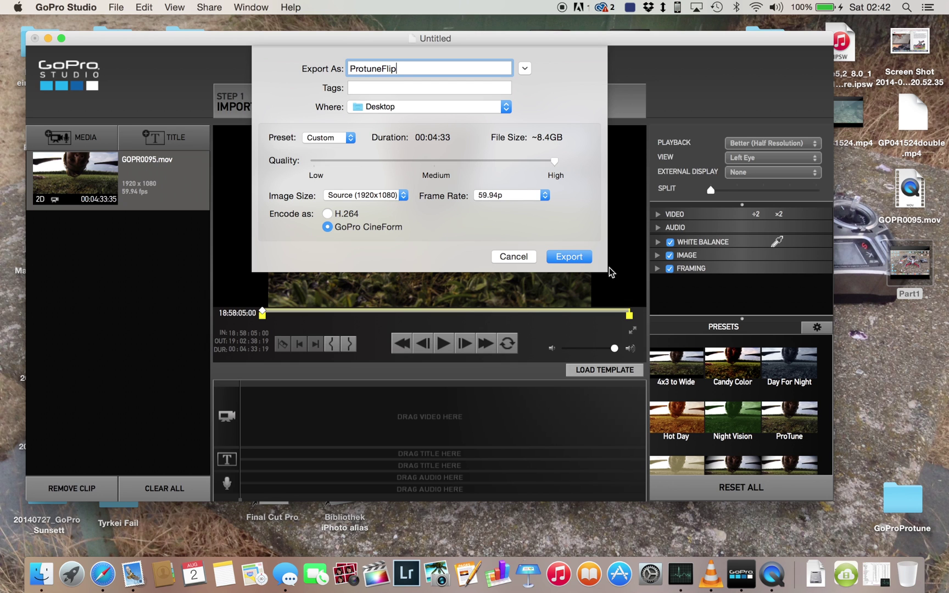
pyautogui.click(569, 257)
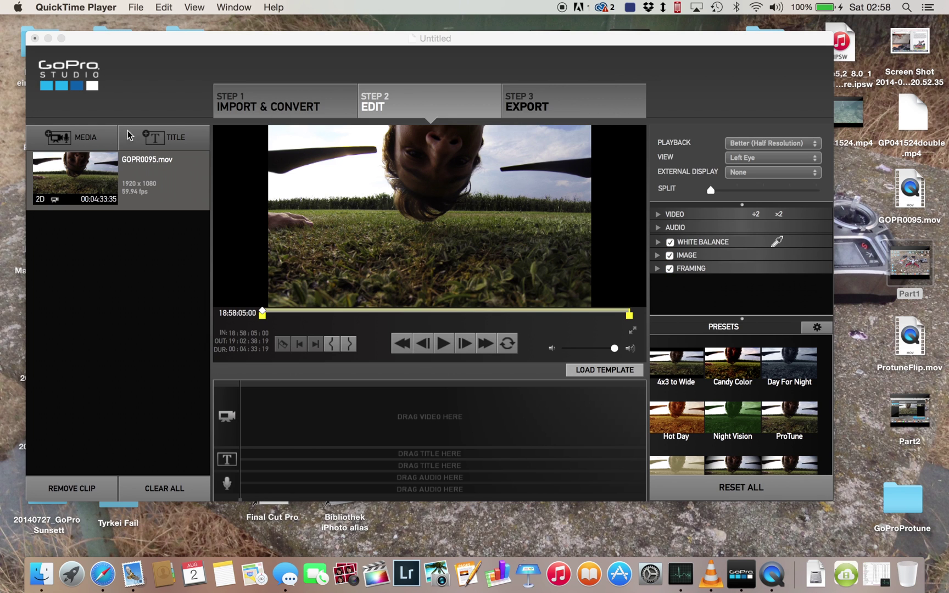
# - Close GoPro Studio without saving the project
pyautogui.click(33, 38)
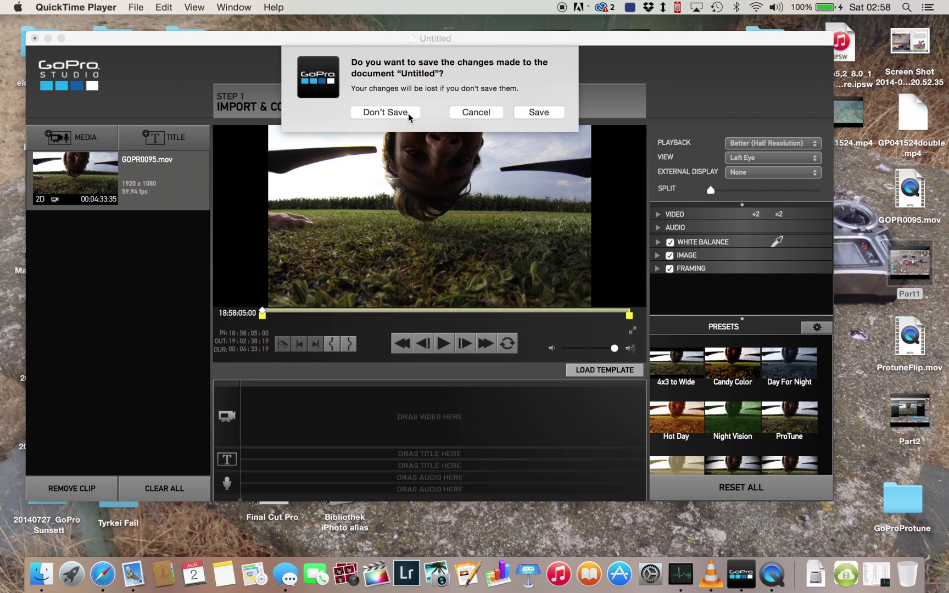
pyautogui.click(379, 109)
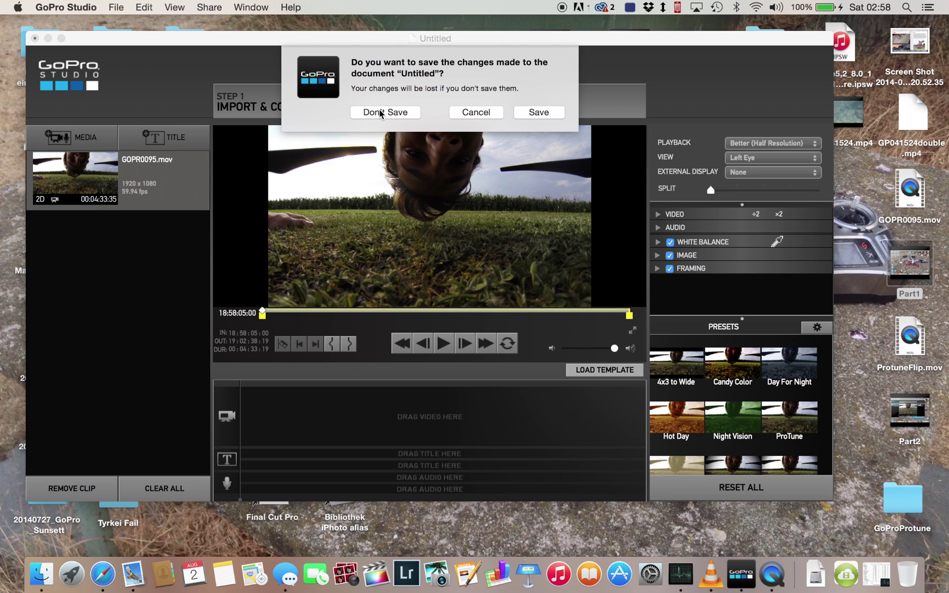
pyautogui.click(379, 111)
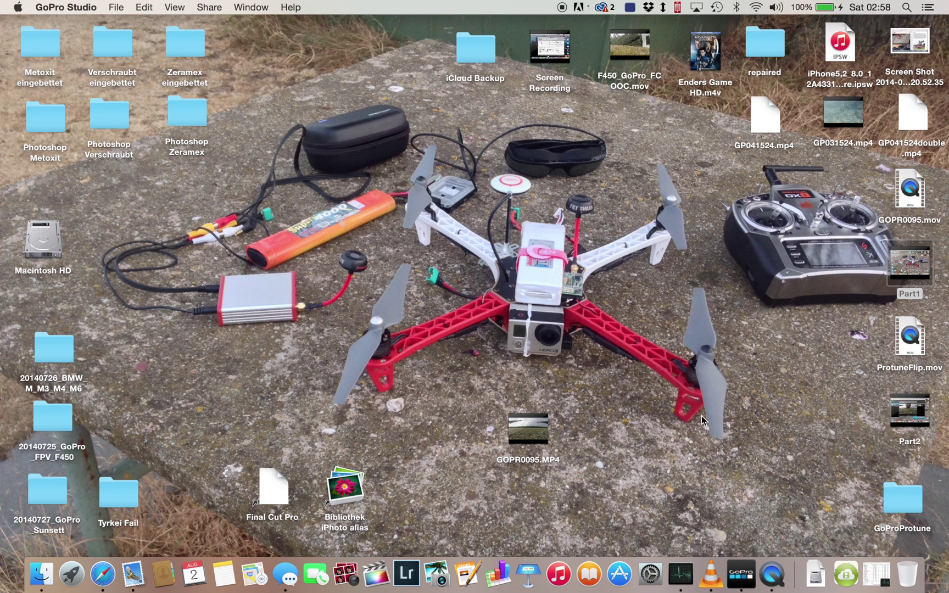
# - Compare Get Info for ProtuneFlip.mov (8.61 GB, CFHD) and GOPR0095.MP4 (1.54 GB, H.264)
pyautogui.click(907, 356)
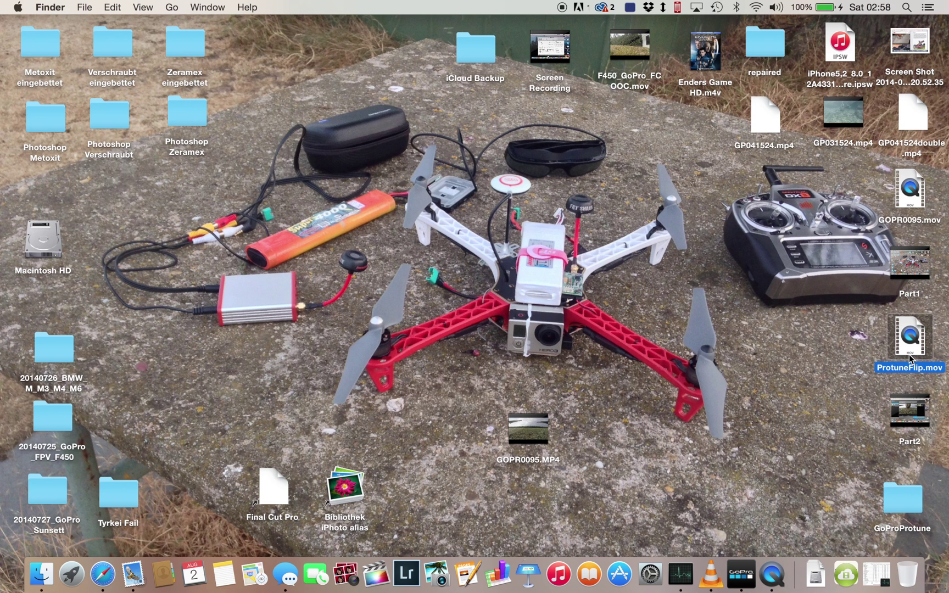
pyautogui.rightClick(909, 355)
pyautogui.click(862, 332)
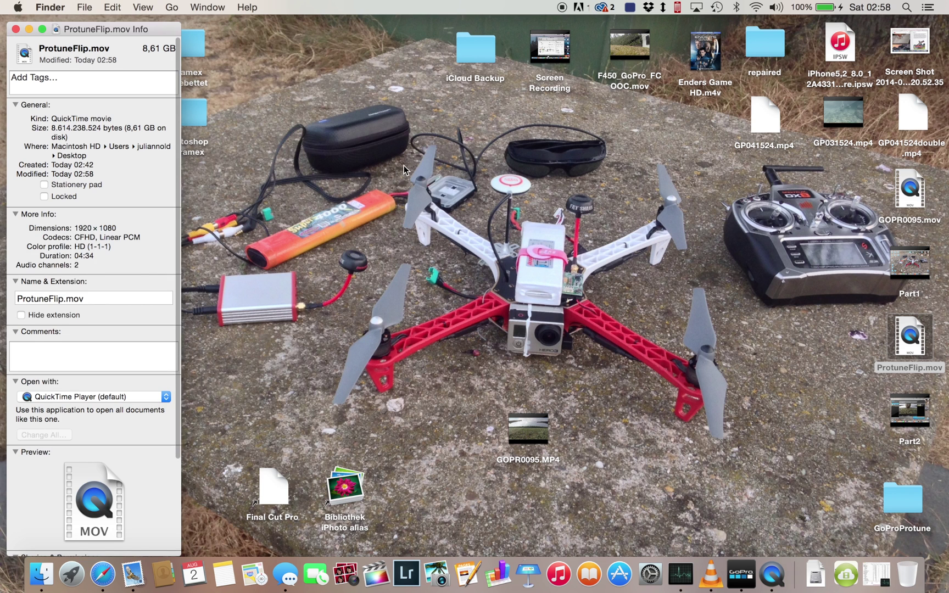
pyautogui.click(16, 29)
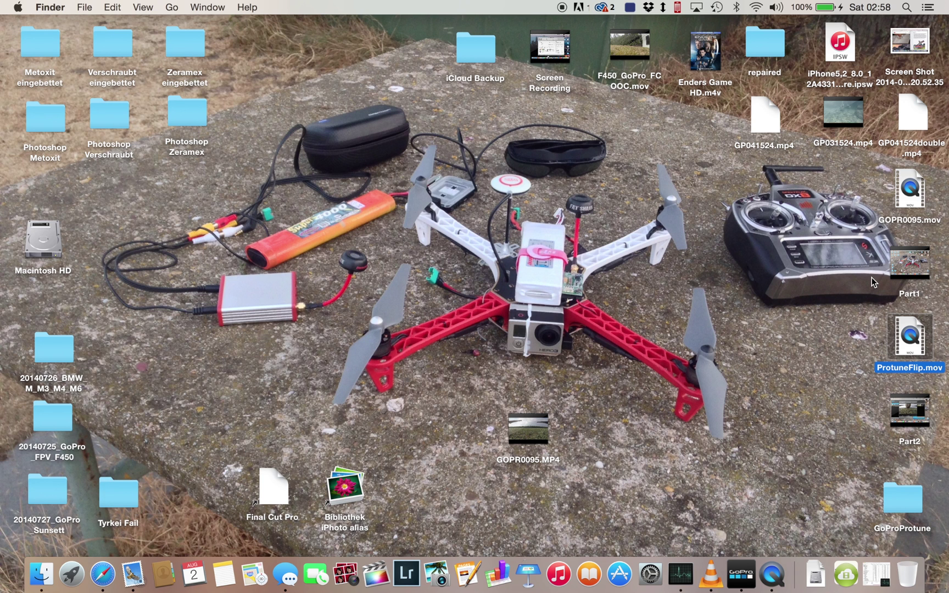
pyautogui.click(519, 445)
pyautogui.rightClick(519, 445)
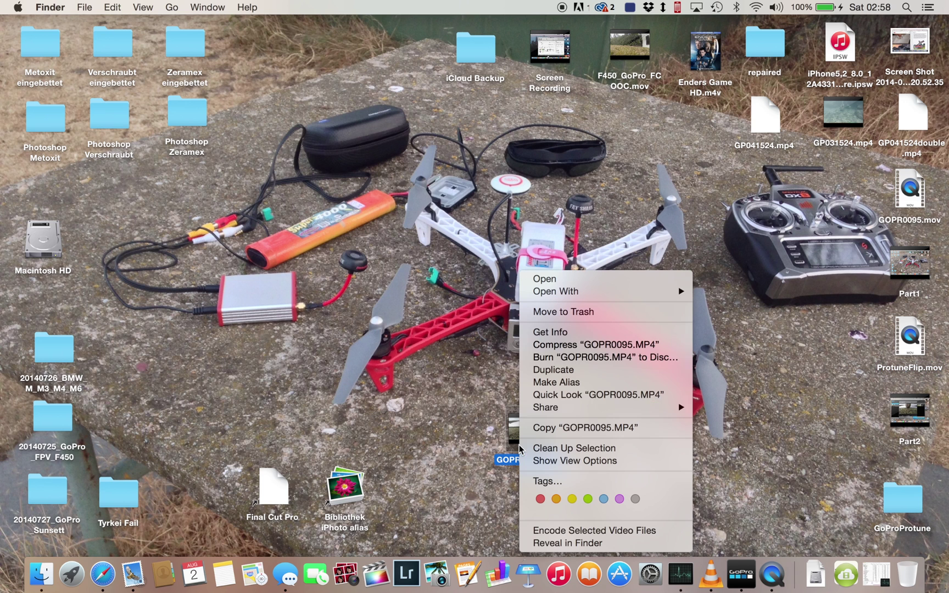
pyautogui.click(549, 333)
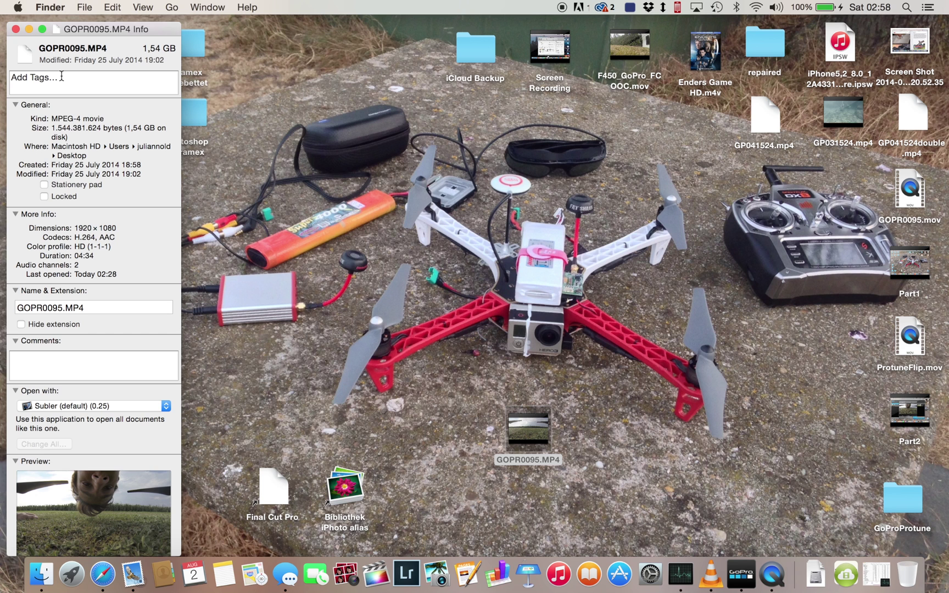
pyautogui.click(15, 28)
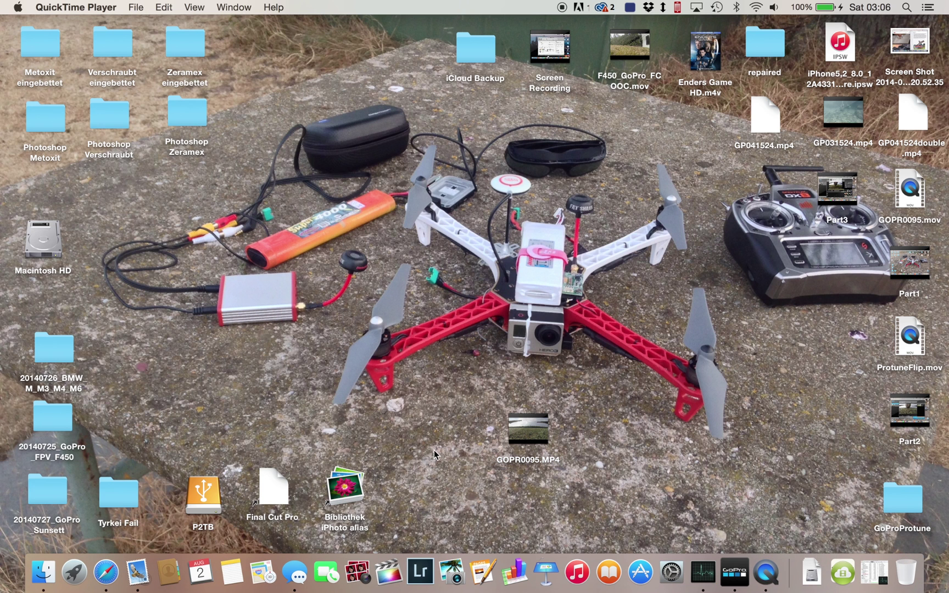
# - Launch Final Cut Pro from the Dock and open its File menu
pyautogui.click(391, 577)
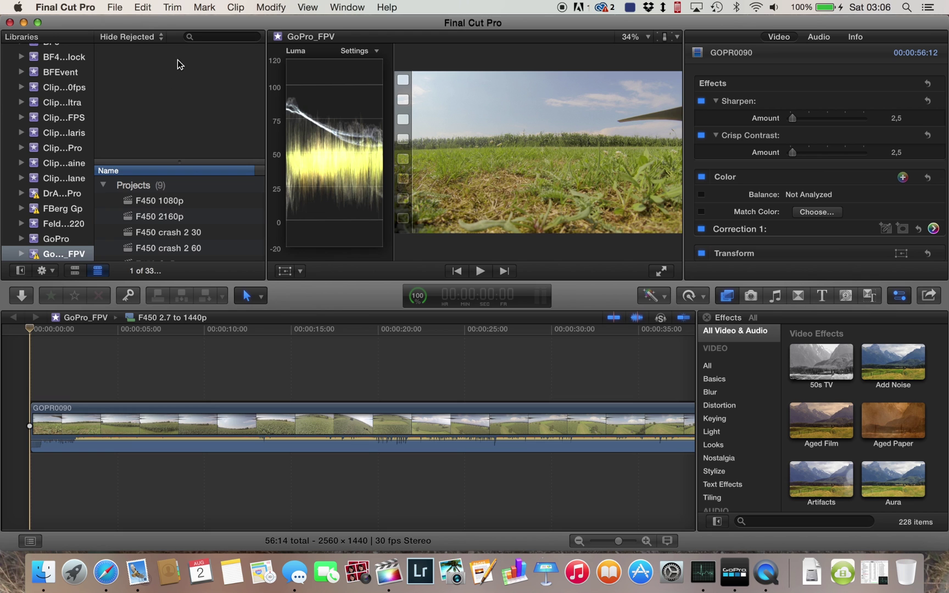
pyautogui.click(114, 7)
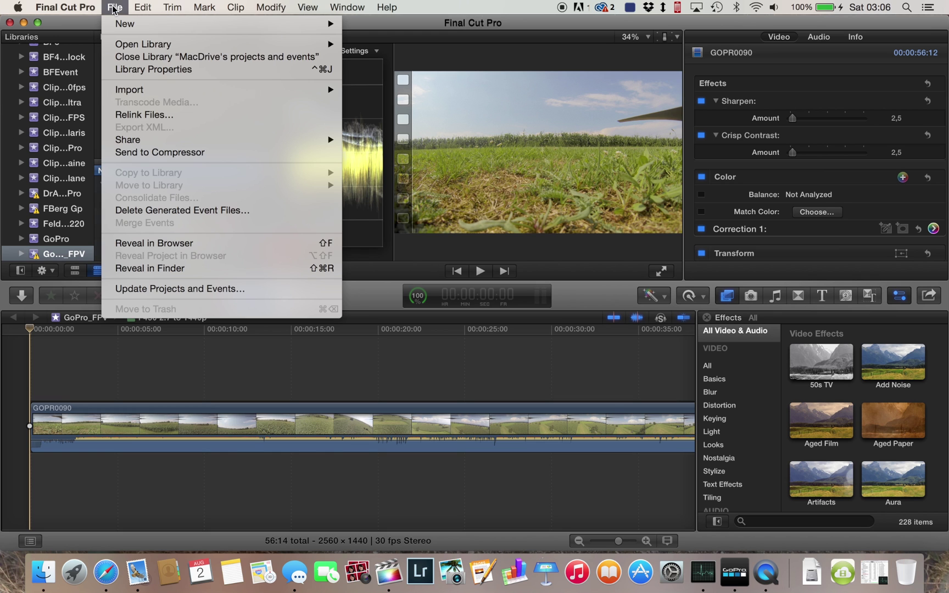
# - Select ProtuneFlip.mov on the Desktop in Media Import and add it to the GoPro_FPV event
pyautogui.moveTo(220, 90)
pyautogui.click(370, 90)
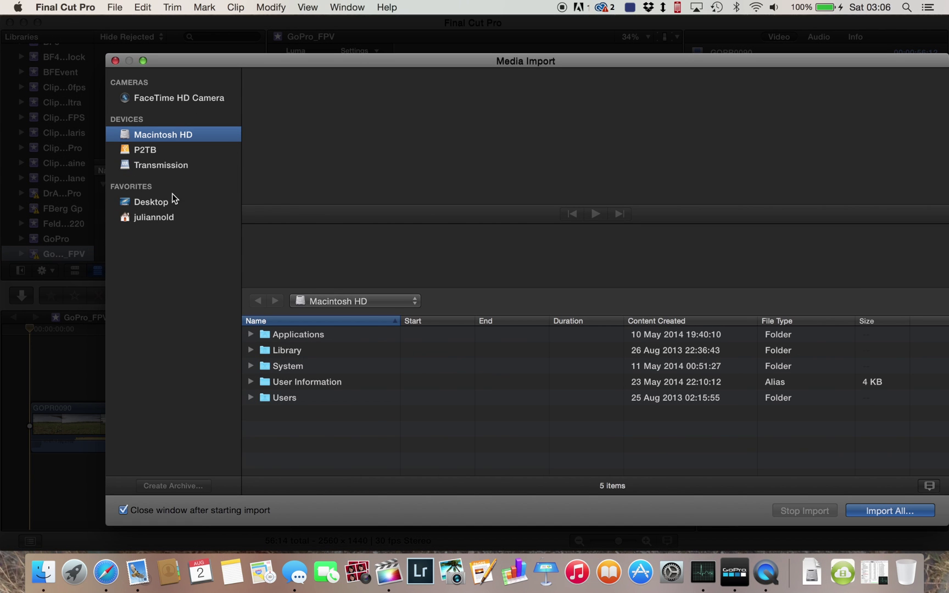
pyautogui.click(164, 202)
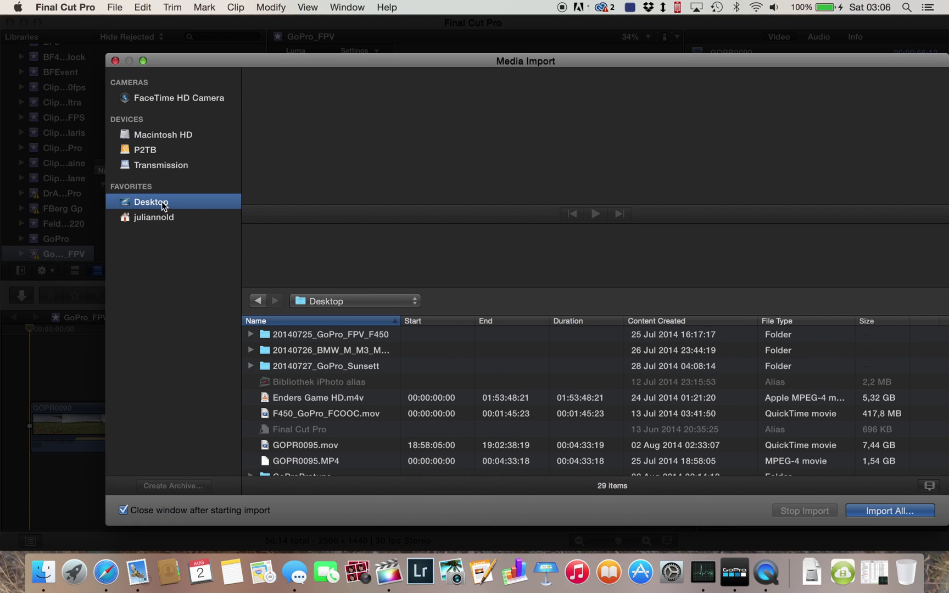
pyautogui.scroll(-3, 310, 401)
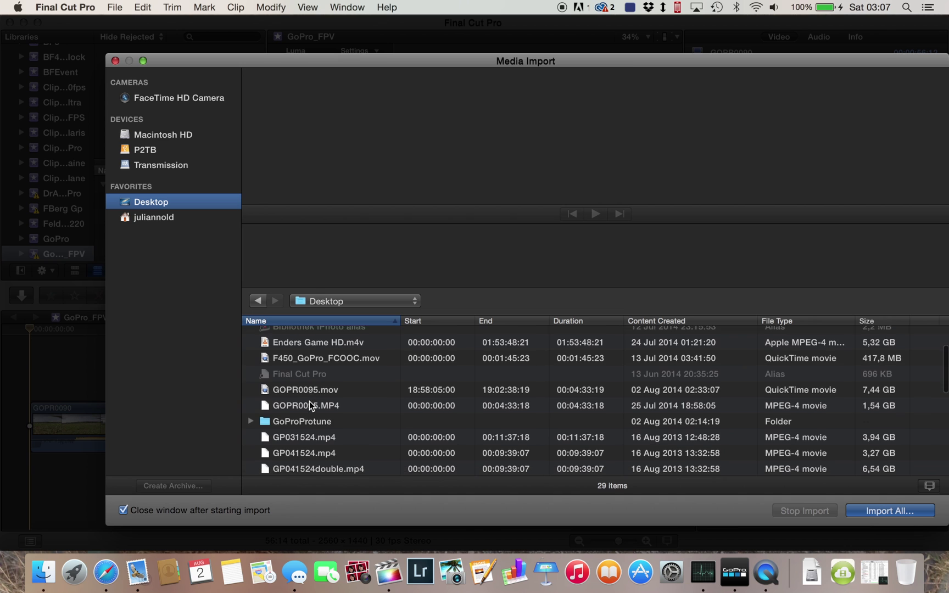
pyautogui.scroll(-10, 309, 401)
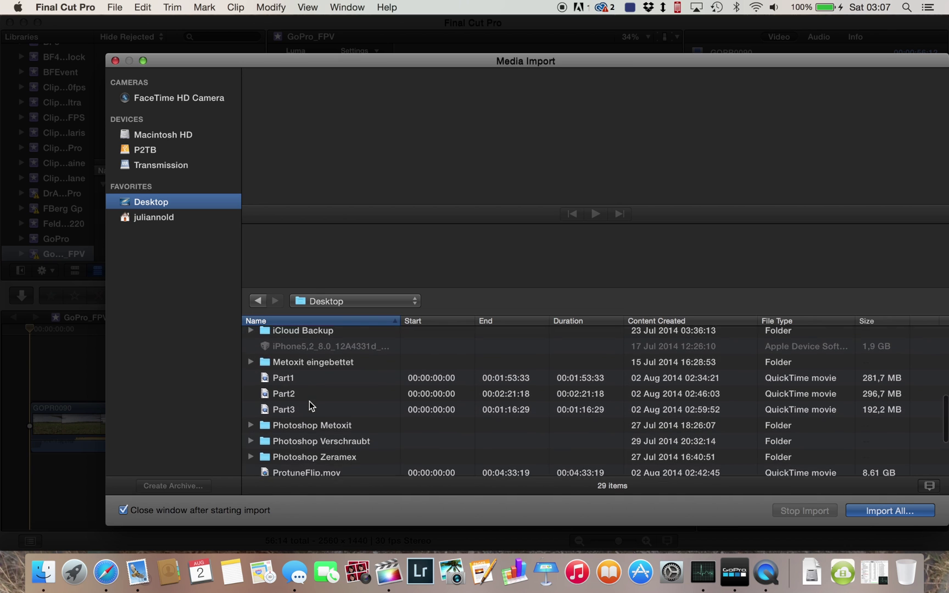
pyautogui.click(308, 424)
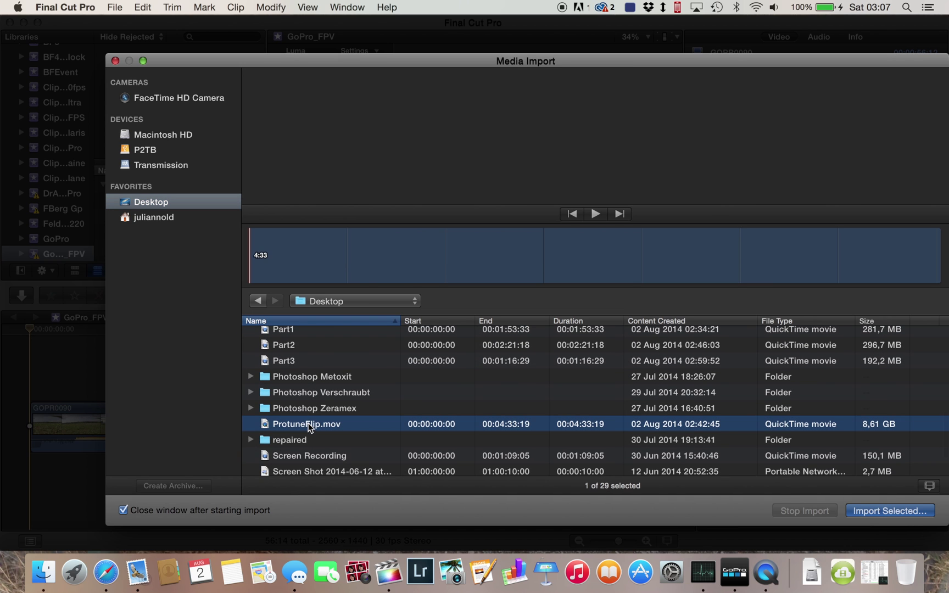
pyautogui.click(876, 510)
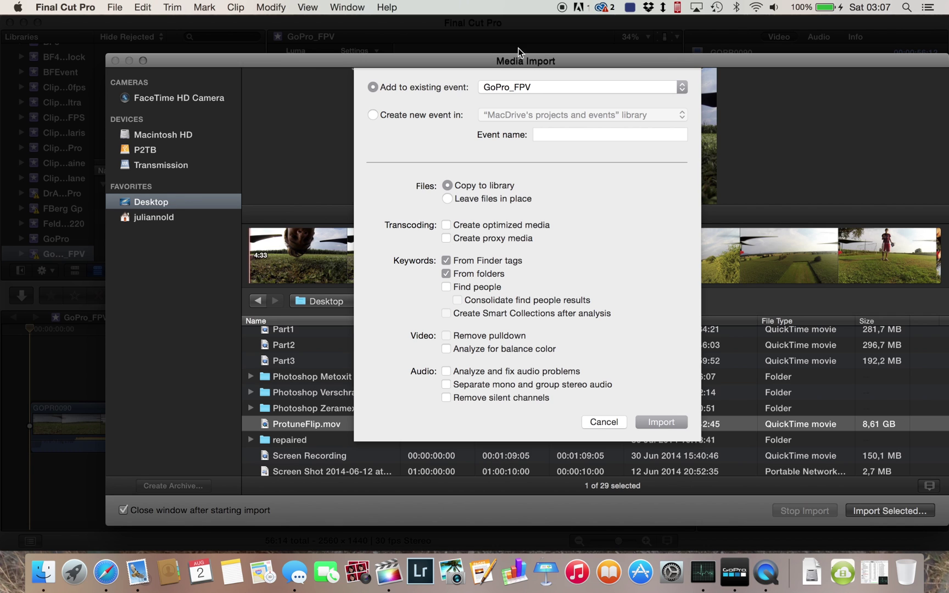
pyautogui.click(661, 420)
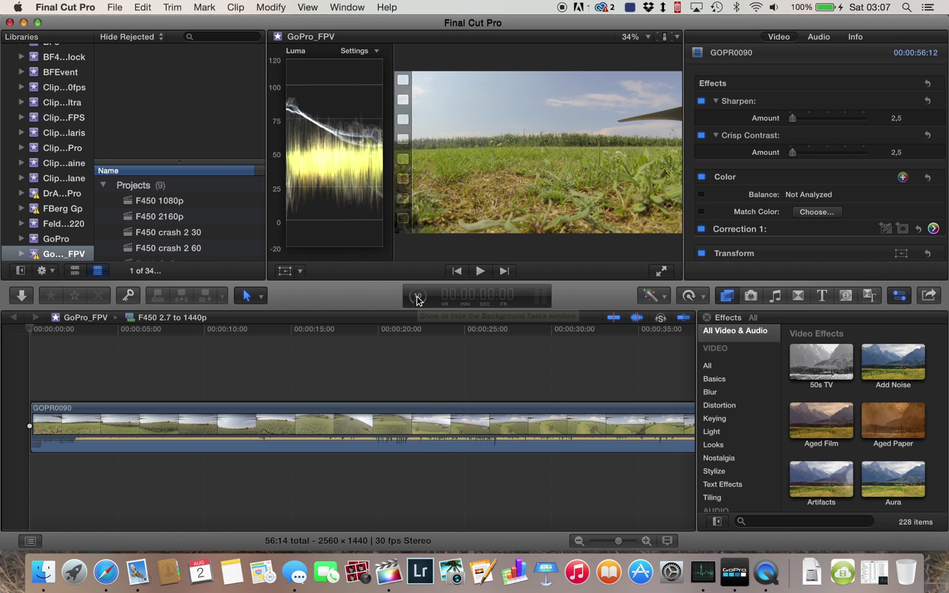
# - After checking import progress, create project ProtuneFlipWorkFlow with custom 1920x1080 video at 29.97p
pyautogui.click(418, 297)
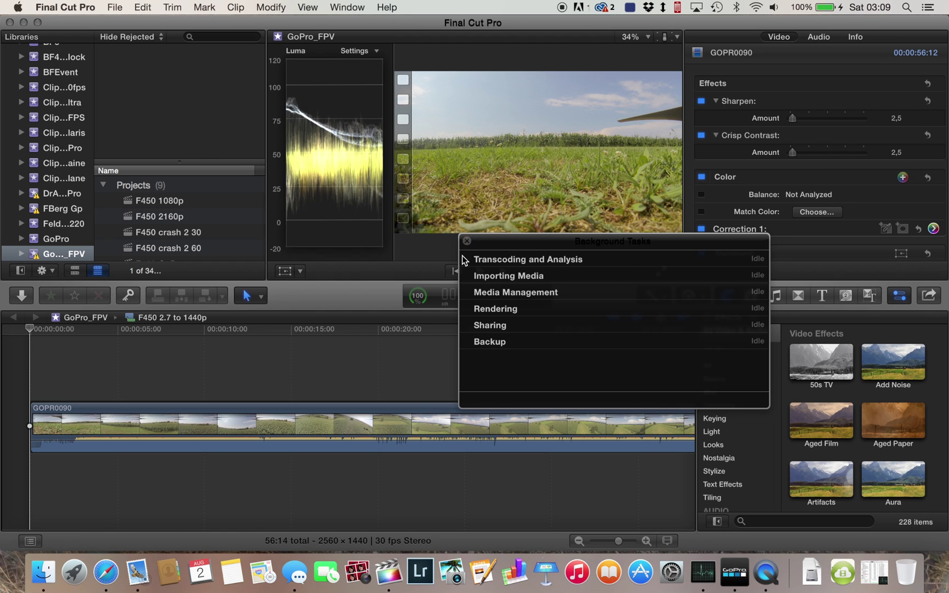
pyautogui.click(467, 241)
pyautogui.click(119, 8)
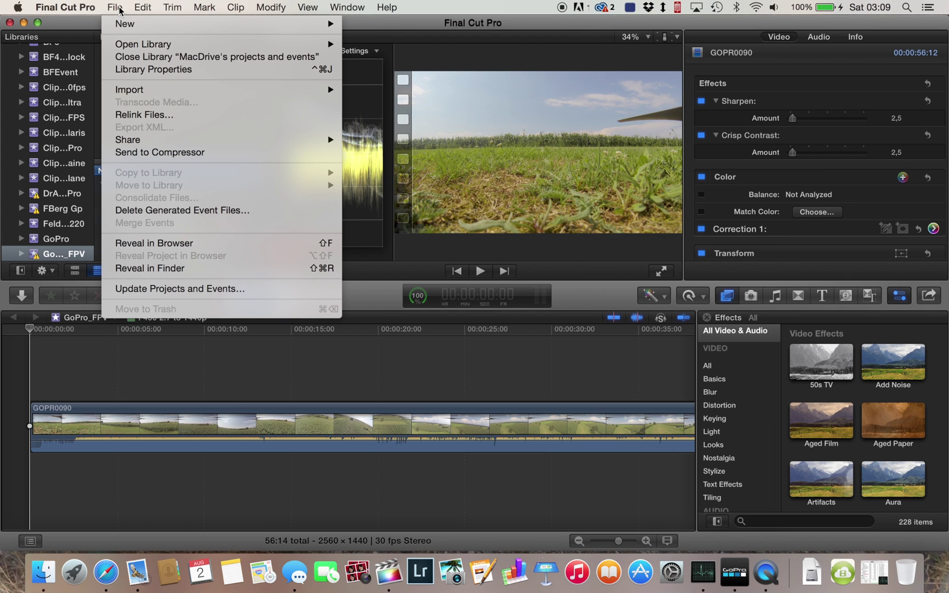
pyautogui.moveTo(125, 25)
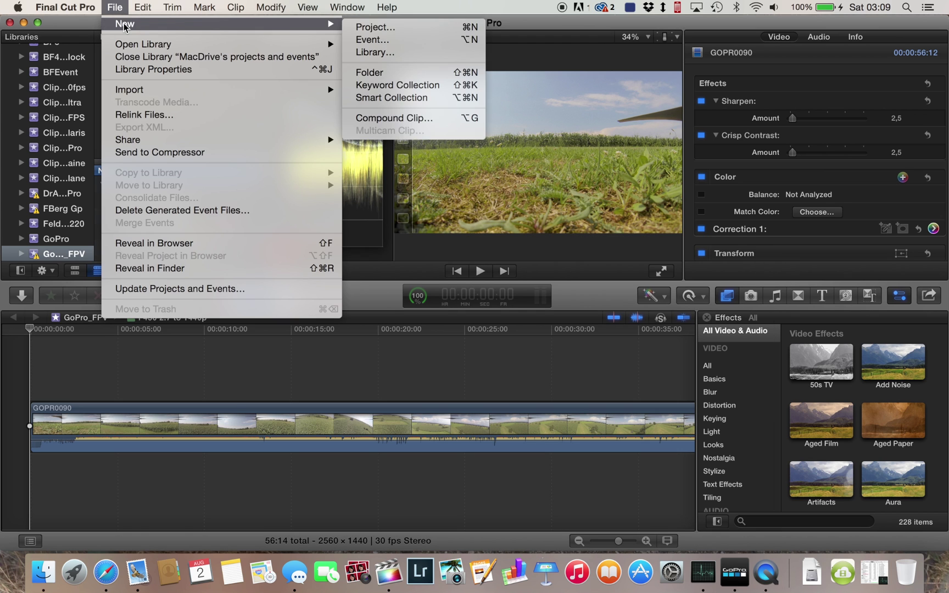
pyautogui.click(359, 29)
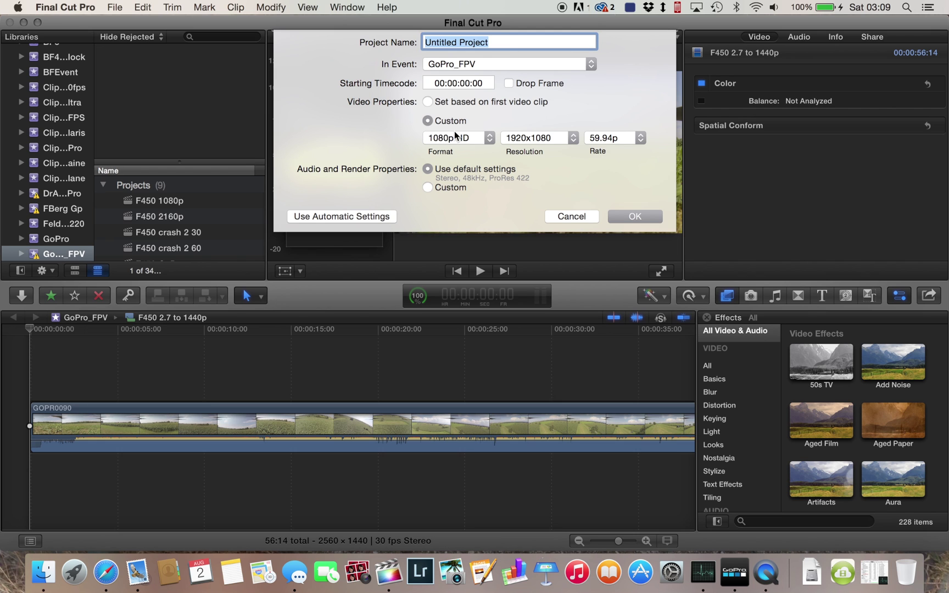
pyautogui.click(427, 101)
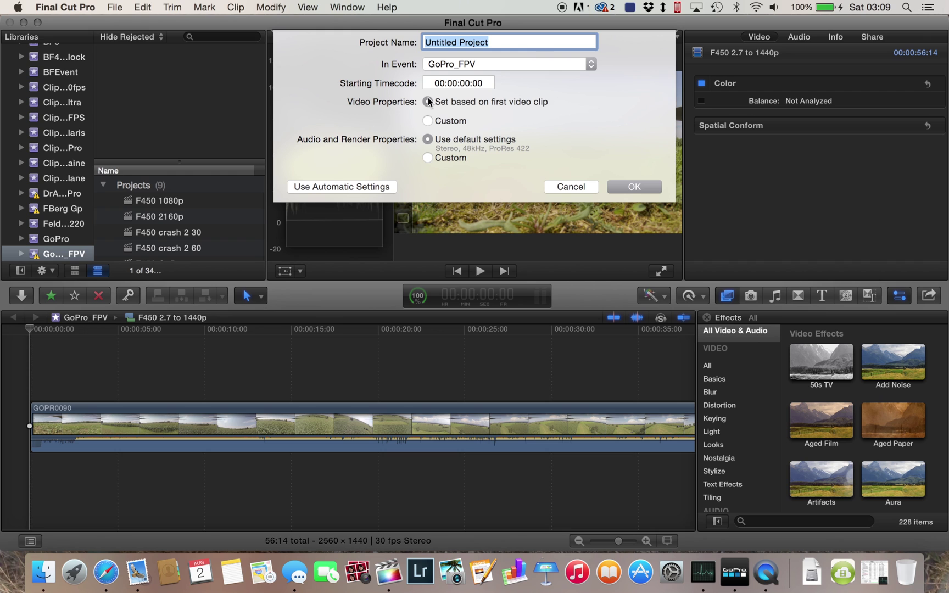
pyautogui.click(428, 120)
pyautogui.write('Pr')
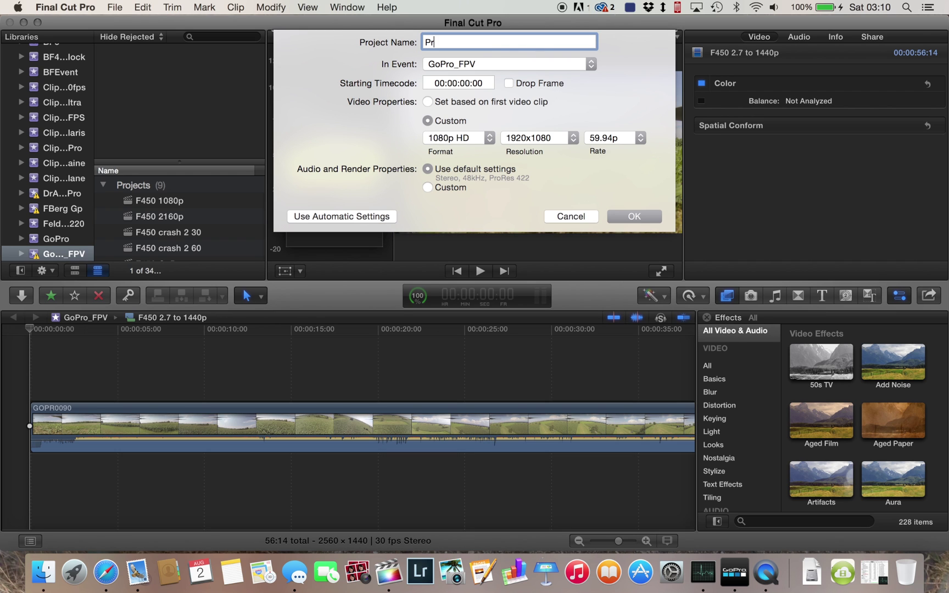
pyautogui.write('otuneFlipWorkFlow')
pyautogui.click(629, 138)
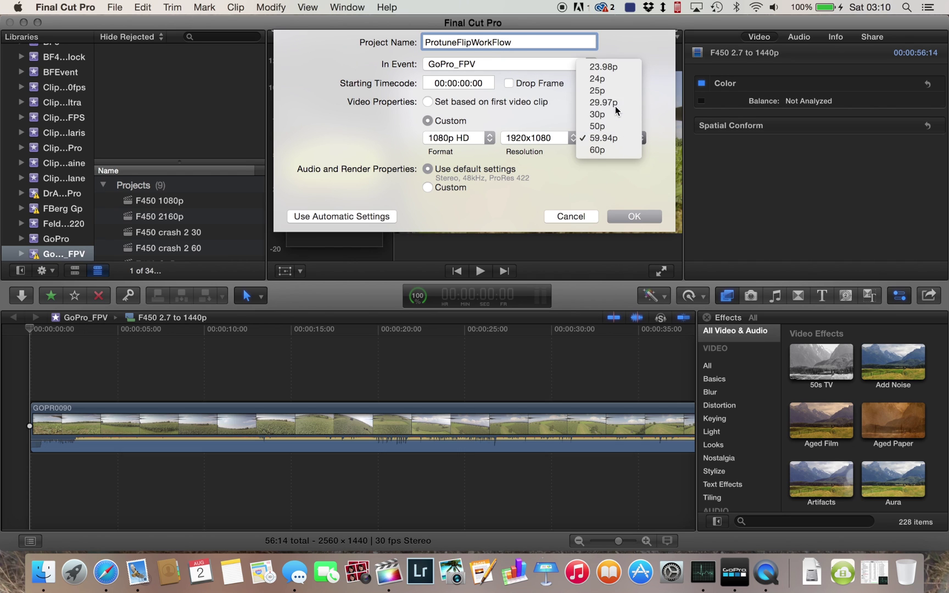
pyautogui.click(615, 104)
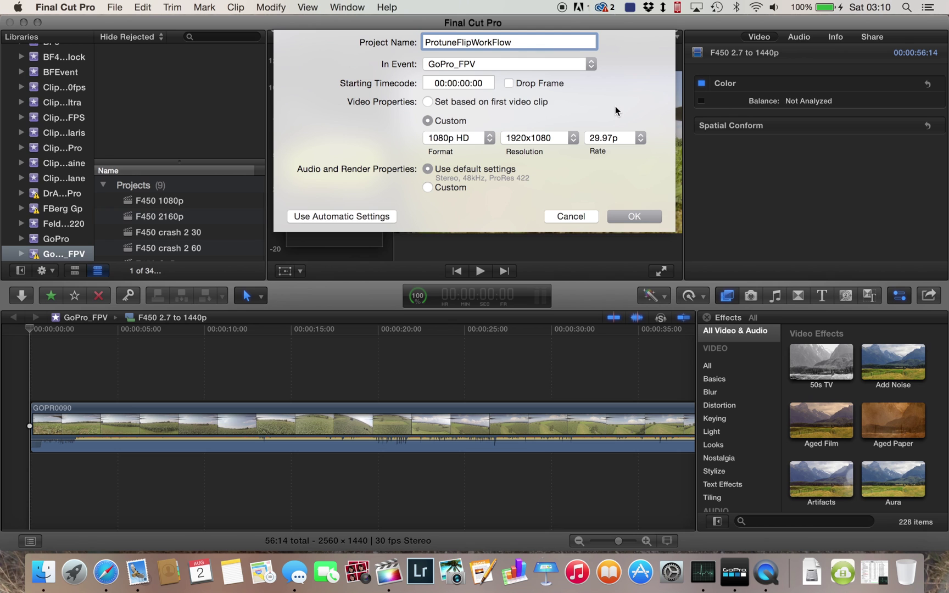
pyautogui.click(634, 216)
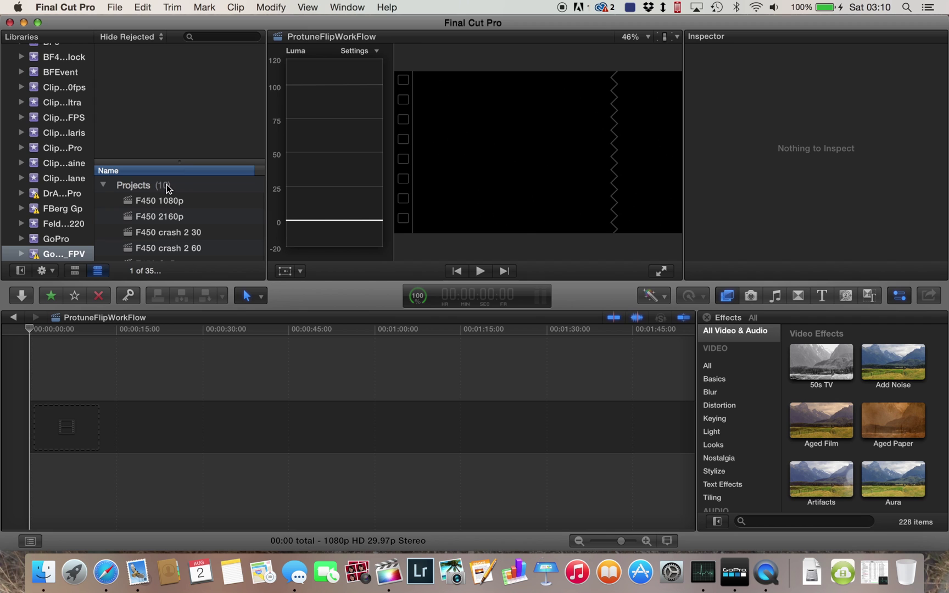
# - Expand the 02 Aug 2014 event and drag ProtuneFlip into the empty ProtuneFlipWorkFlow timeline
pyautogui.scroll(-1, 143, 224)
pyautogui.scroll(-4, 141, 222)
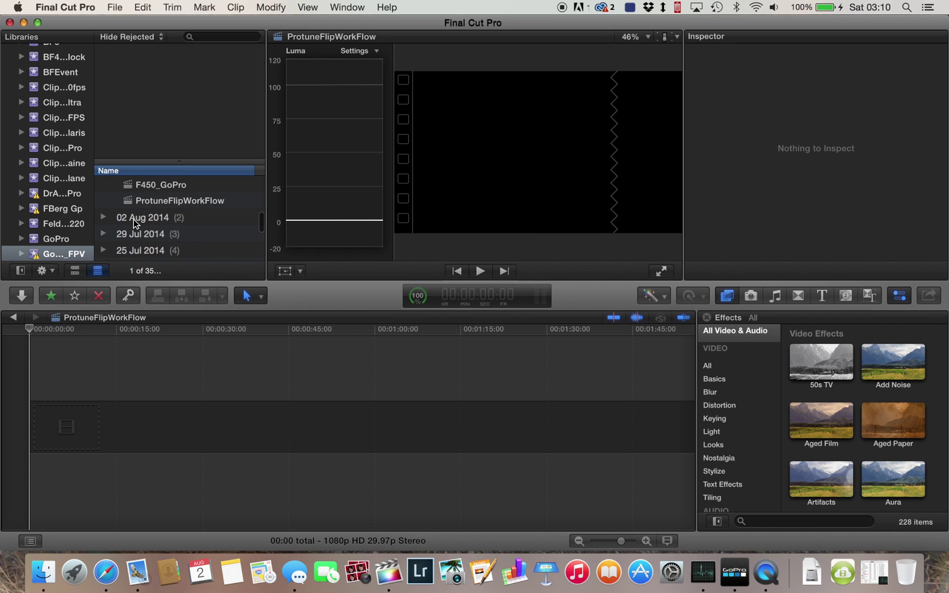
pyautogui.click(101, 220)
pyautogui.click(103, 217)
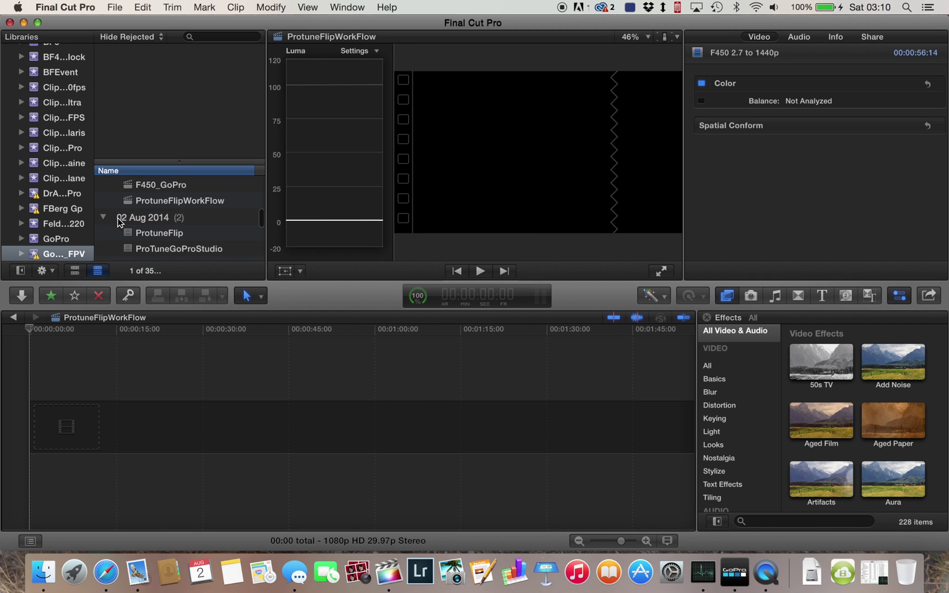
pyautogui.scroll(-2, 119, 218)
pyautogui.click(147, 203)
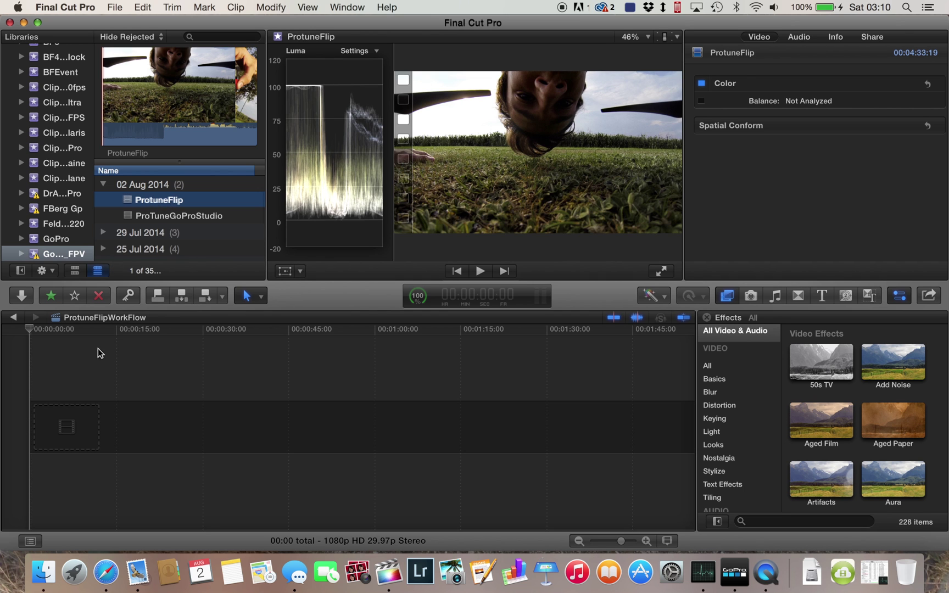
pyautogui.moveTo(93, 360); pyautogui.dragTo(68, 430)
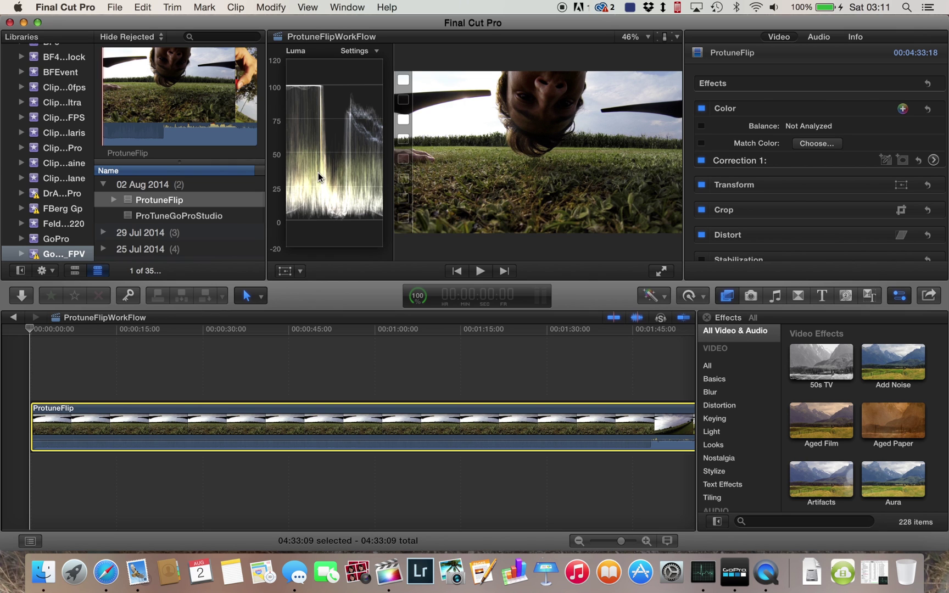
# - Review Correction 1's Color Board on the Exposure and Saturation tabs without changing anything
pyautogui.click(935, 161)
pyautogui.click(872, 60)
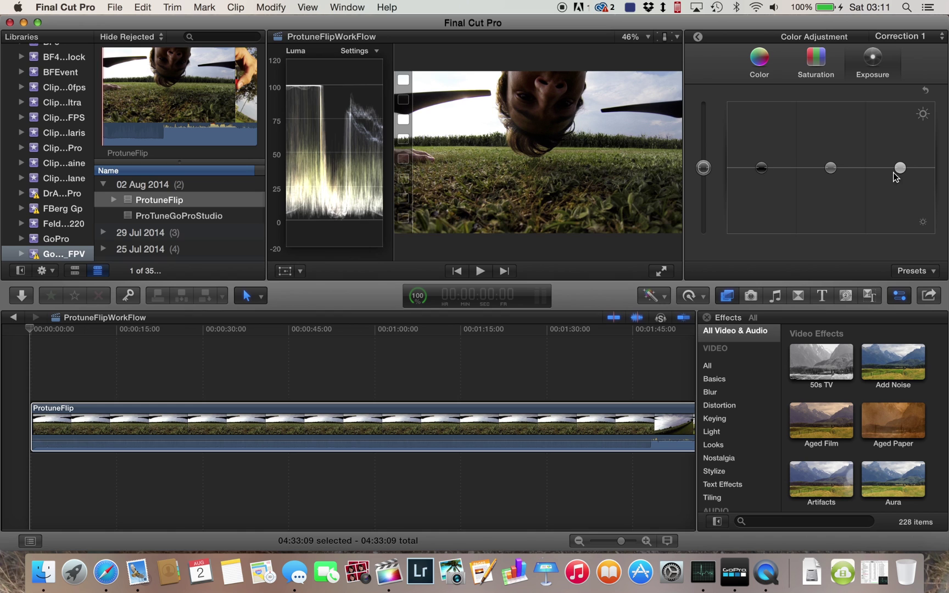
pyautogui.click(815, 61)
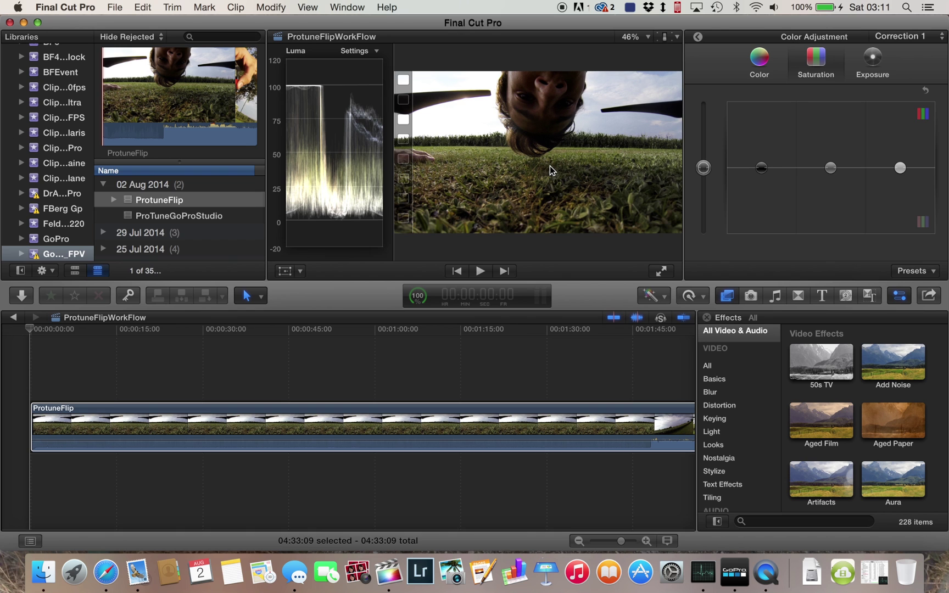
# - View the footage at 100% zoom, pan around the frame, then return to the clip's effects
pyautogui.click(633, 38)
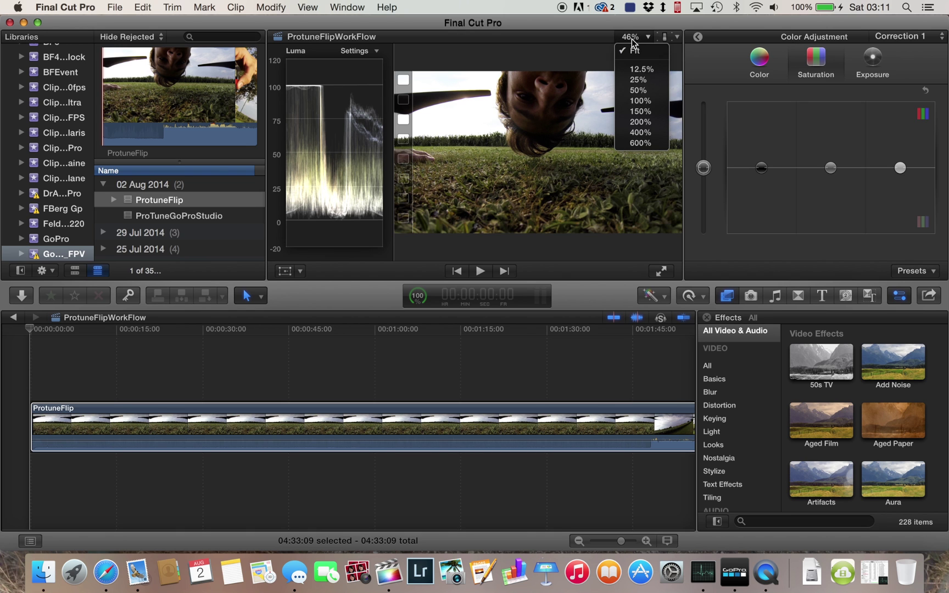
pyautogui.click(639, 101)
pyautogui.moveTo(661, 151); pyautogui.dragTo(647, 157)
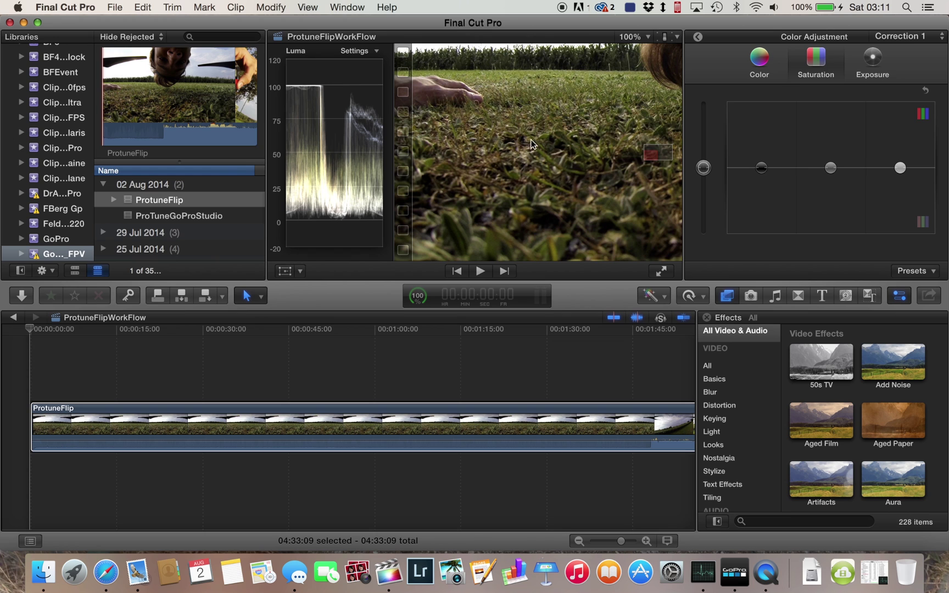
pyautogui.click(698, 36)
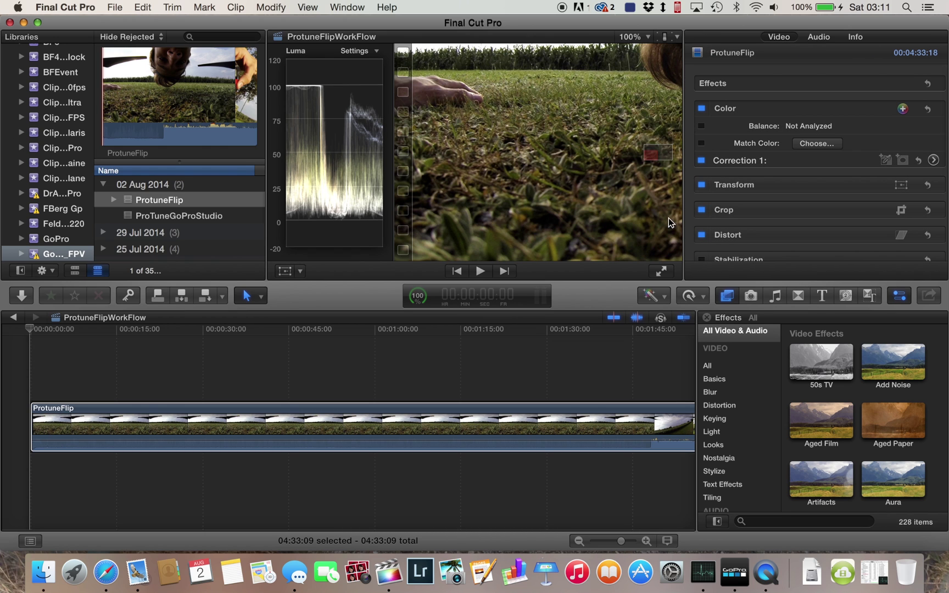
pyautogui.click(762, 519)
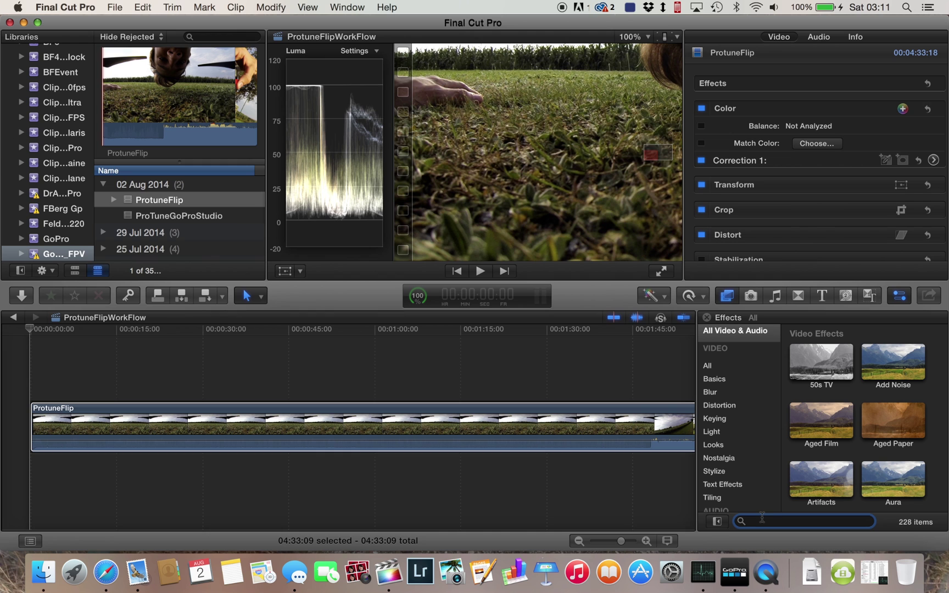
# - Apply the Sharpen effect (searched as 'sharpe') to ProtuneFlip and set its Amount to 1,0
pyautogui.write('sharpe')
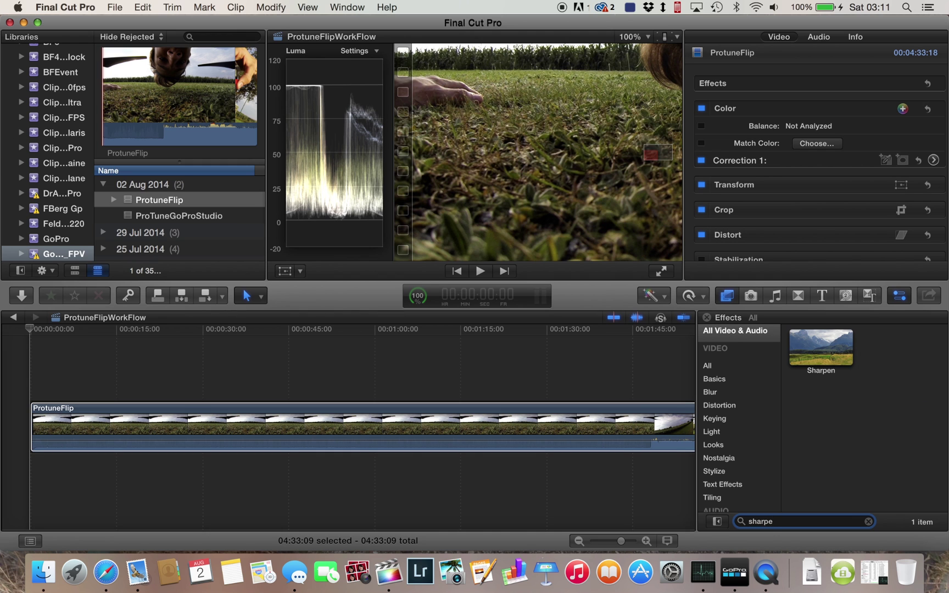
pyautogui.moveTo(806, 360); pyautogui.dragTo(546, 431)
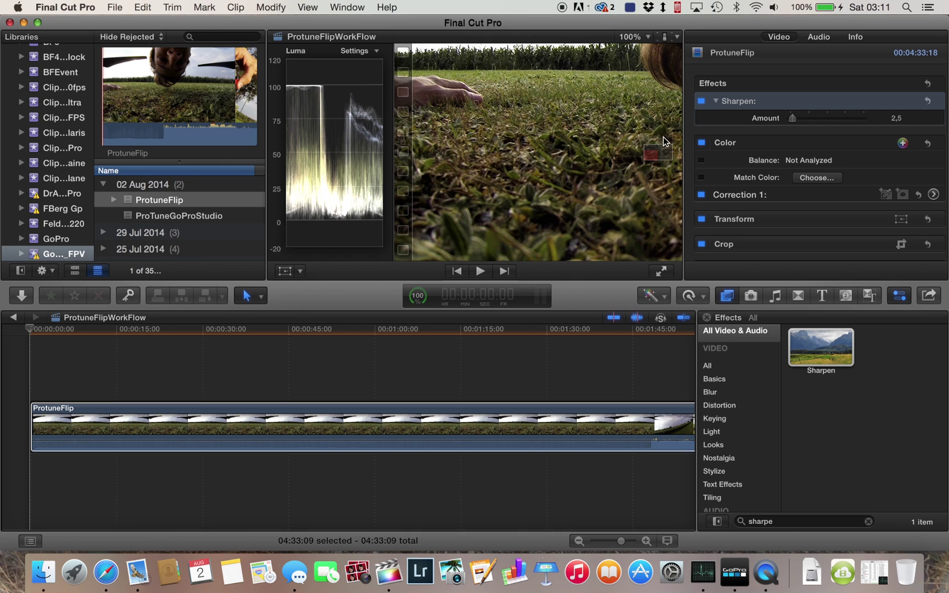
pyautogui.click(898, 119)
pyautogui.write('1')
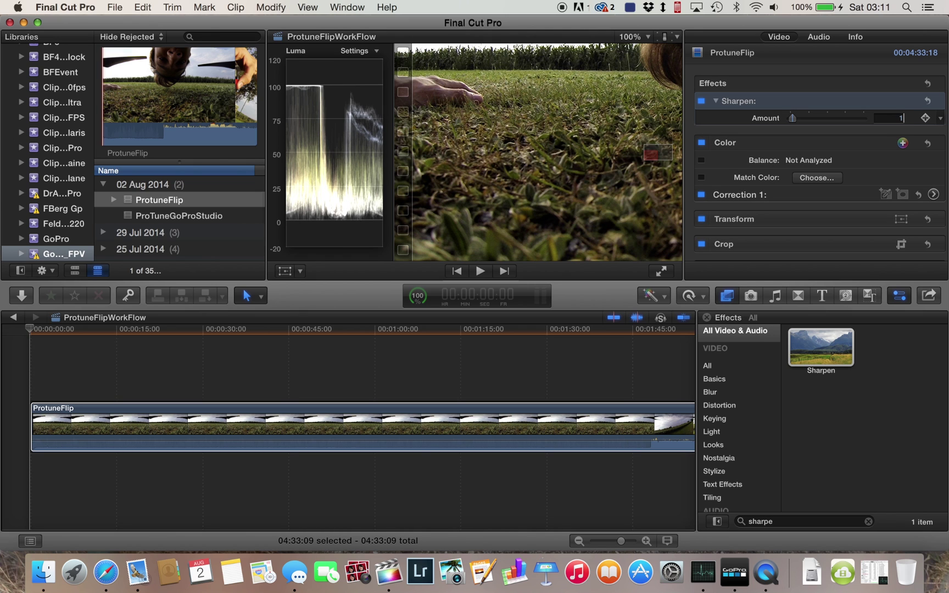
pyautogui.press('Return')
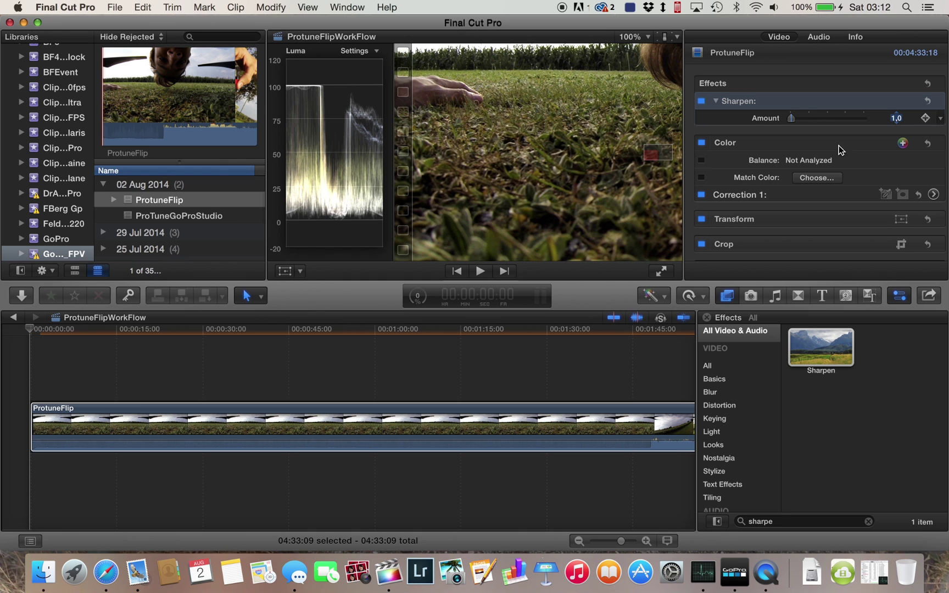
# - Blade the clip at 01:47:08 and delete the part before the cut
pyautogui.click(481, 378)
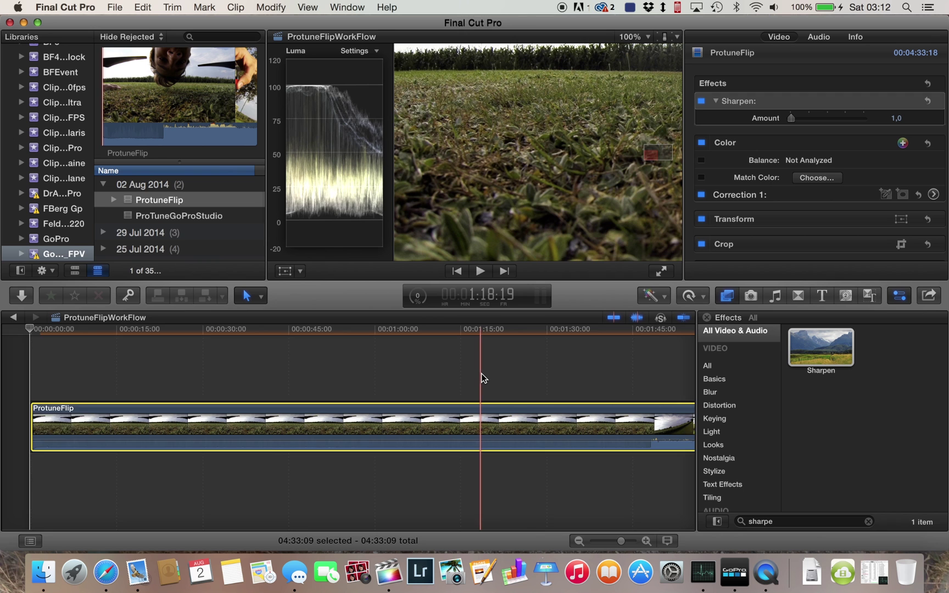
pyautogui.press('l')
pyautogui.press('l')
pyautogui.press('l')
pyautogui.press('l')
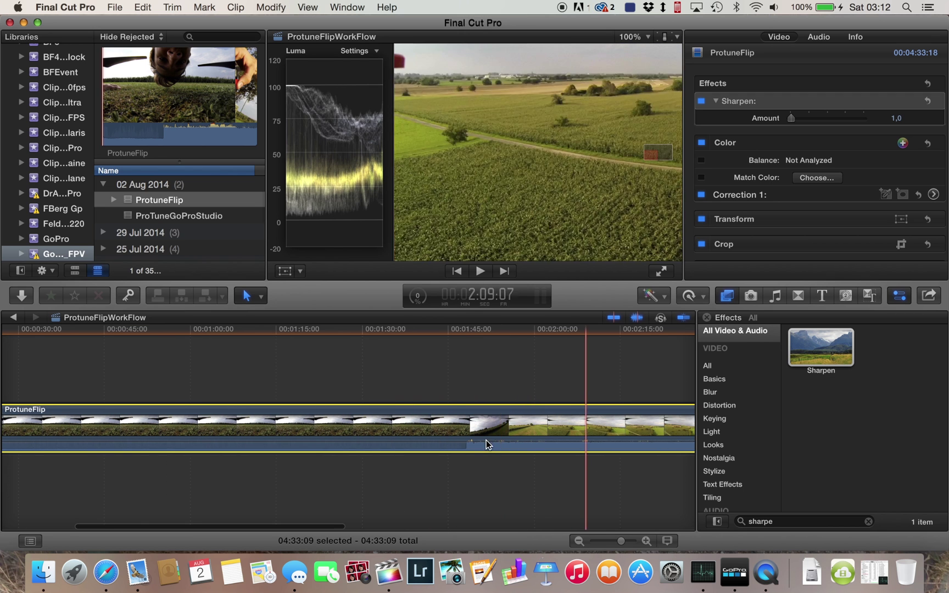
pyautogui.click(488, 444)
pyautogui.hscroll(5, 487, 443)
pyautogui.click(388, 383)
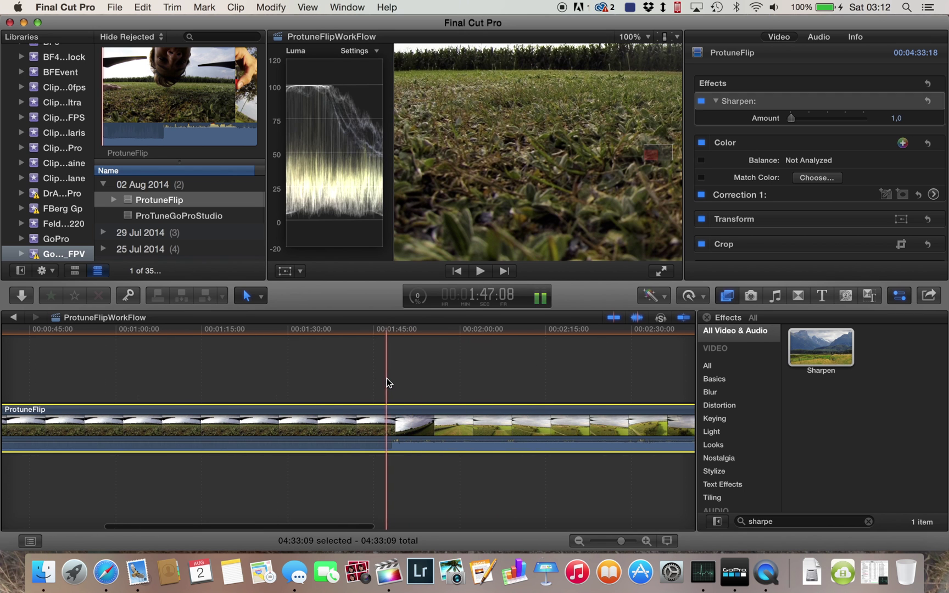
pyautogui.press('super+b')
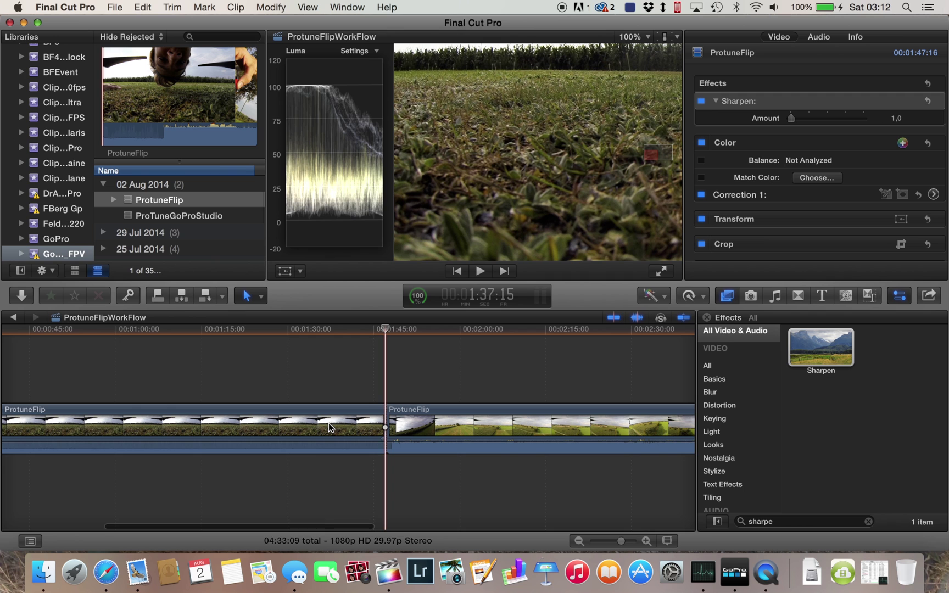
pyautogui.click(328, 423)
pyautogui.press('Delete')
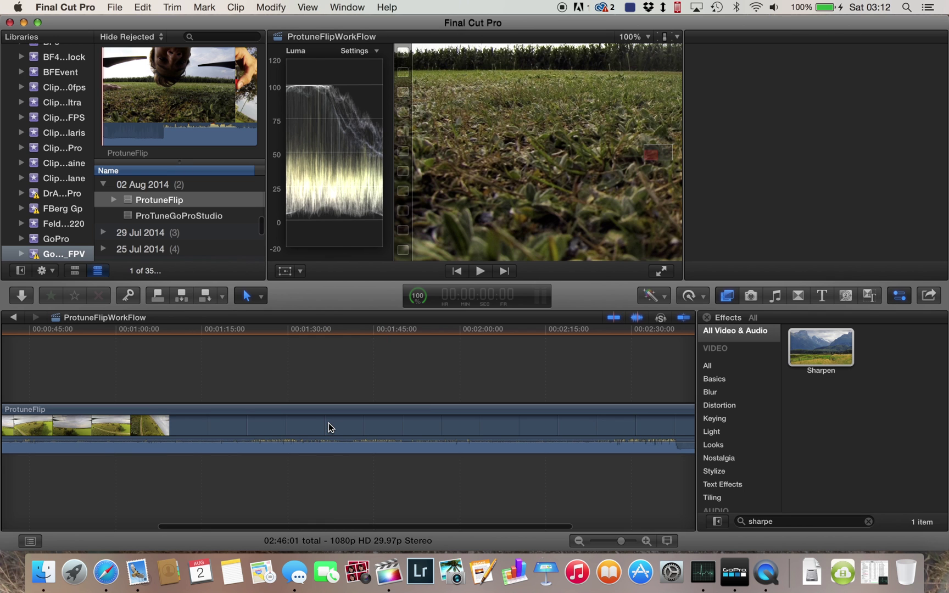
# - Zoom the timeline, scrub to 38:07, then blade there and delete the opening piece
pyautogui.click(618, 543)
pyautogui.moveTo(619, 542); pyautogui.dragTo(614, 540)
pyautogui.click(420, 456)
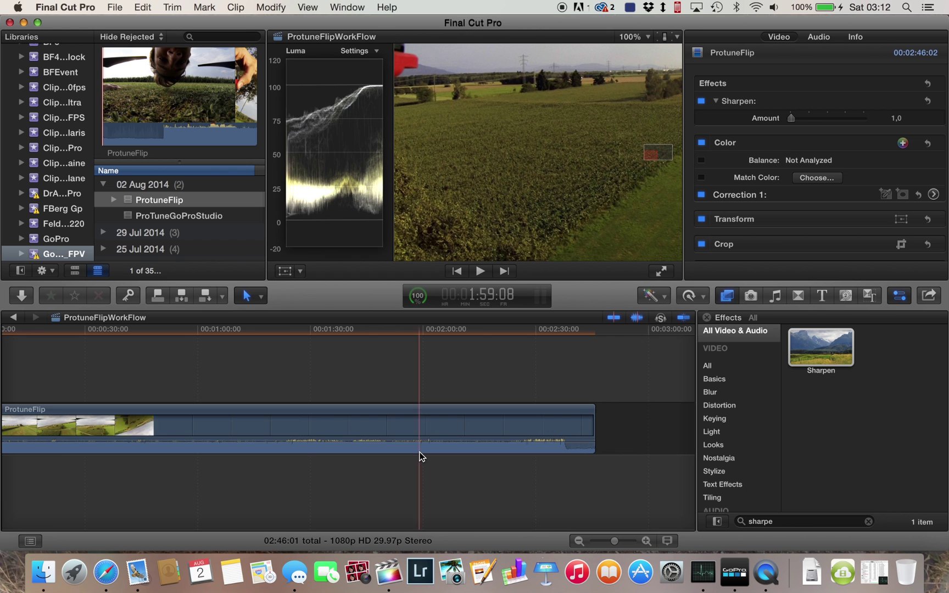
pyautogui.hscroll(-3, 420, 456)
pyautogui.click(296, 466)
pyautogui.click(153, 381)
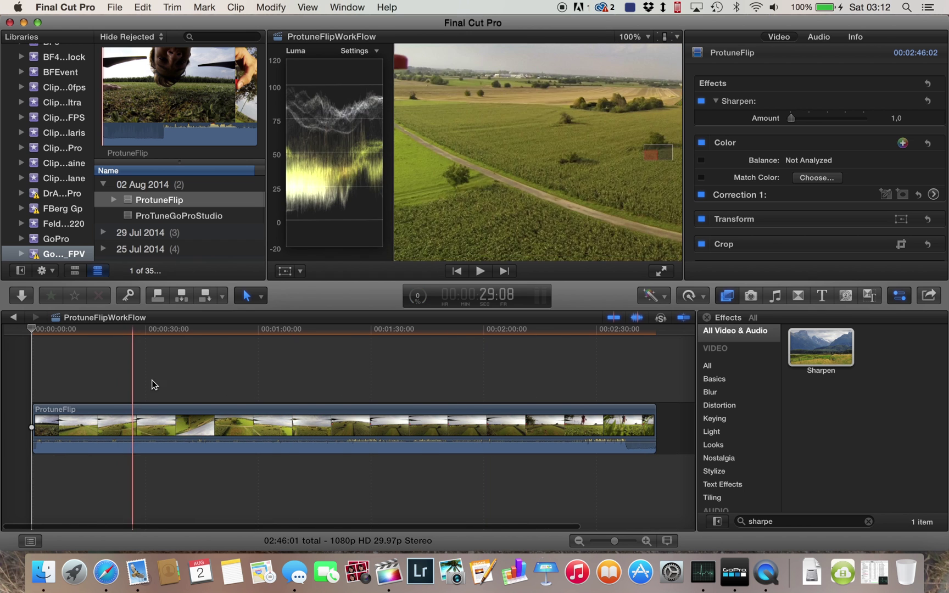
pyautogui.click(163, 383)
pyautogui.moveTo(177, 383); pyautogui.dragTo(213, 392)
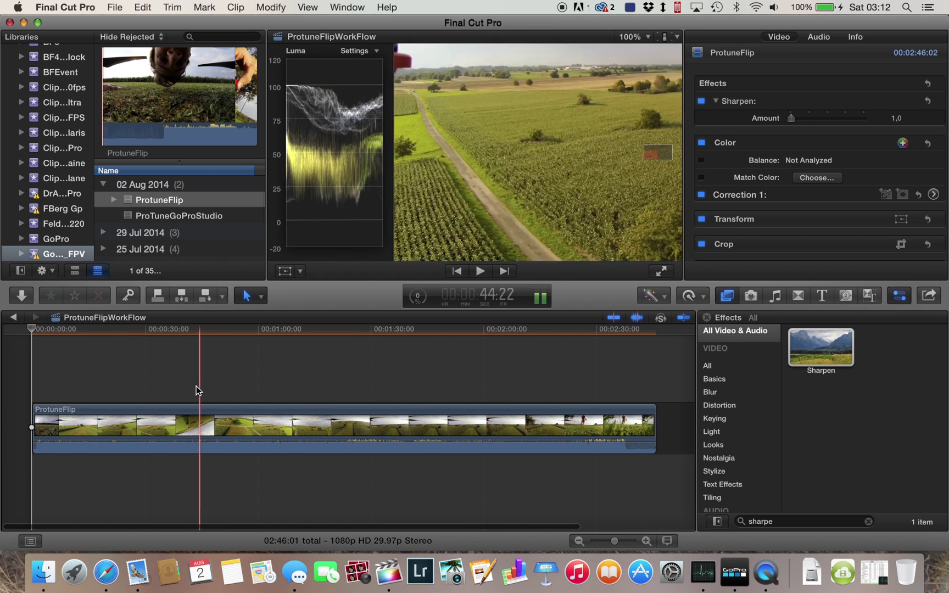
pyautogui.click(175, 386)
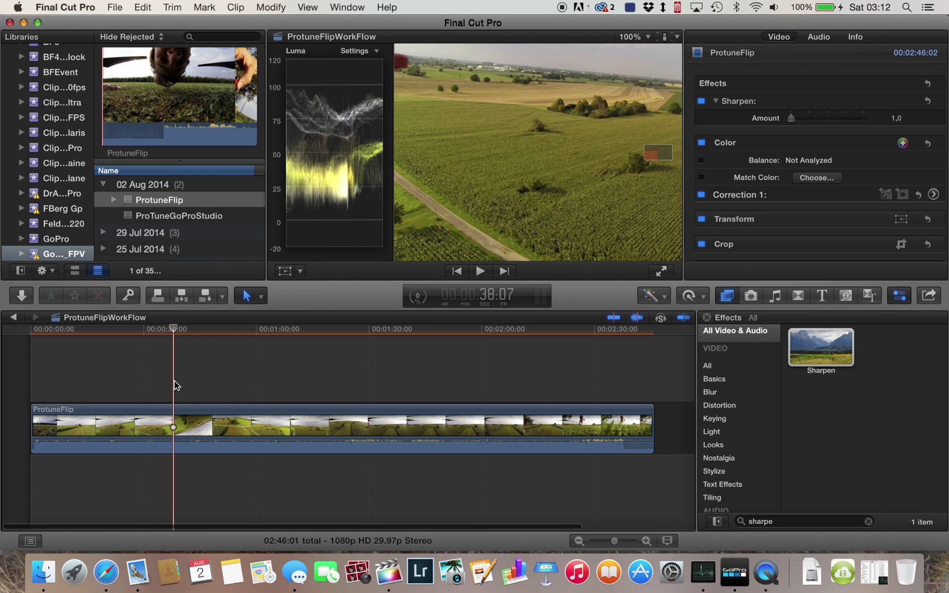
pyautogui.press('super+b')
pyautogui.click(115, 431)
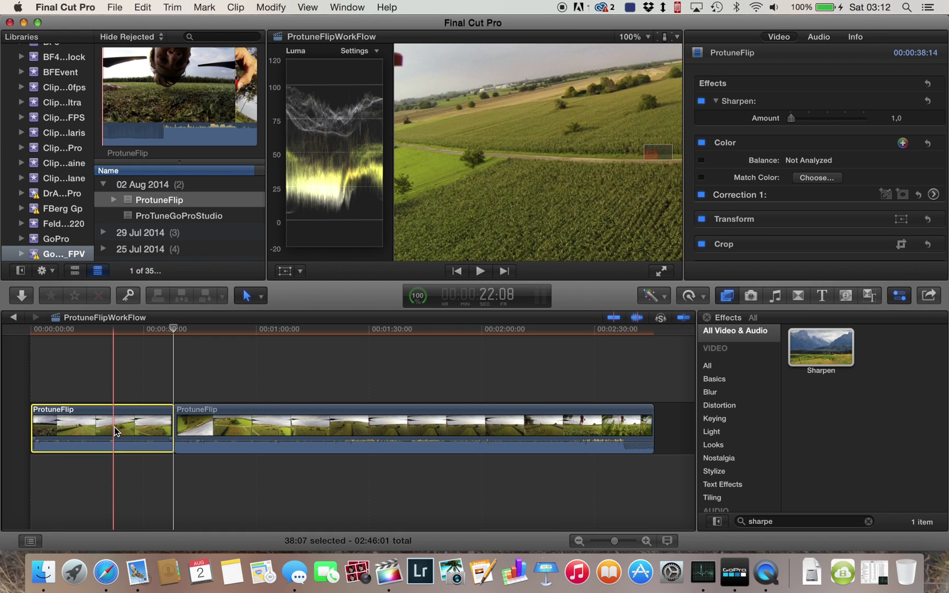
pyautogui.press('BackSpace')
# - Set the viewer zoom to Fit and hide the clip's effect settings panel
pyautogui.click(632, 37)
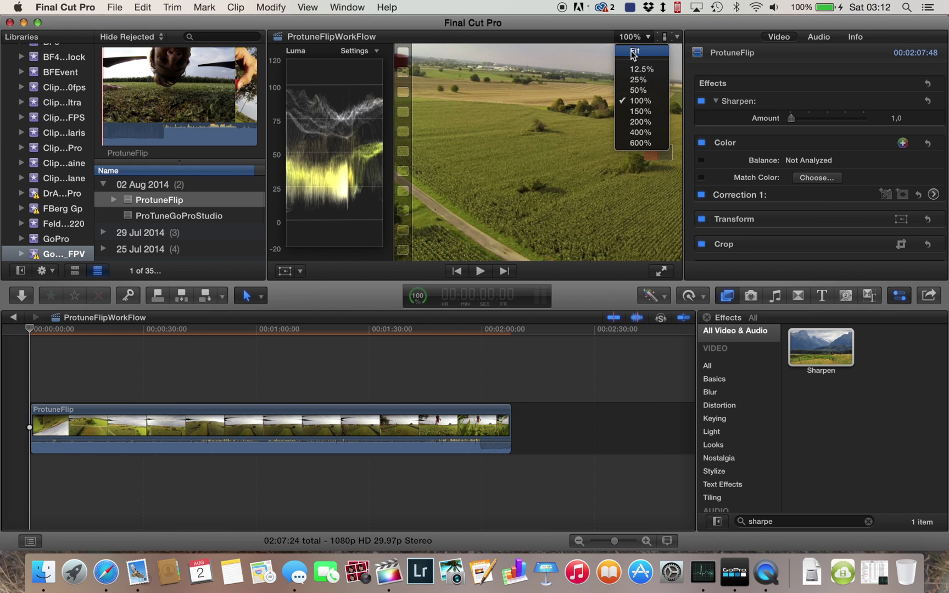
pyautogui.click(634, 52)
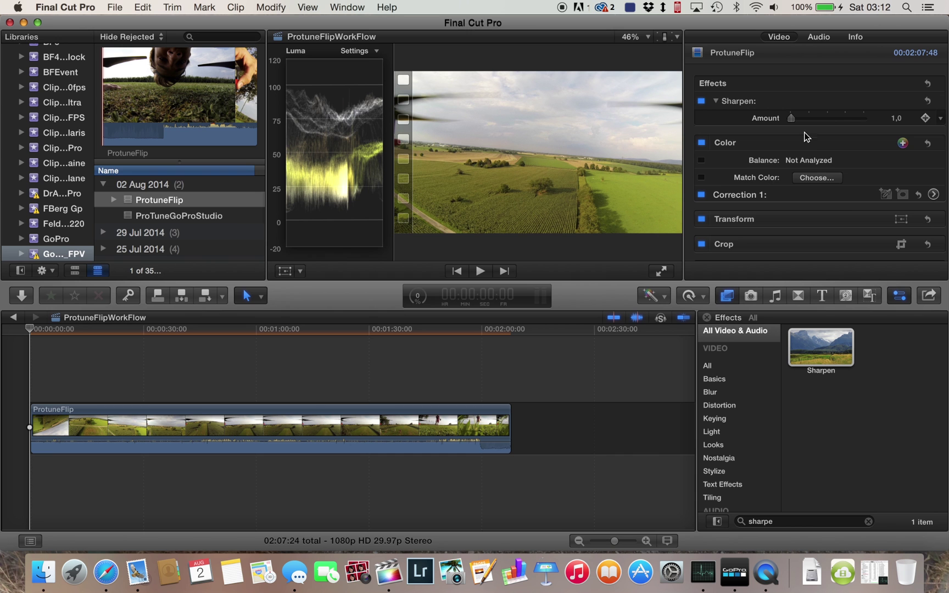
pyautogui.click(902, 297)
# - Blade ProtuneFlip at 44:27, delete everything after it, and play the trimmed project
pyautogui.press('super+4')
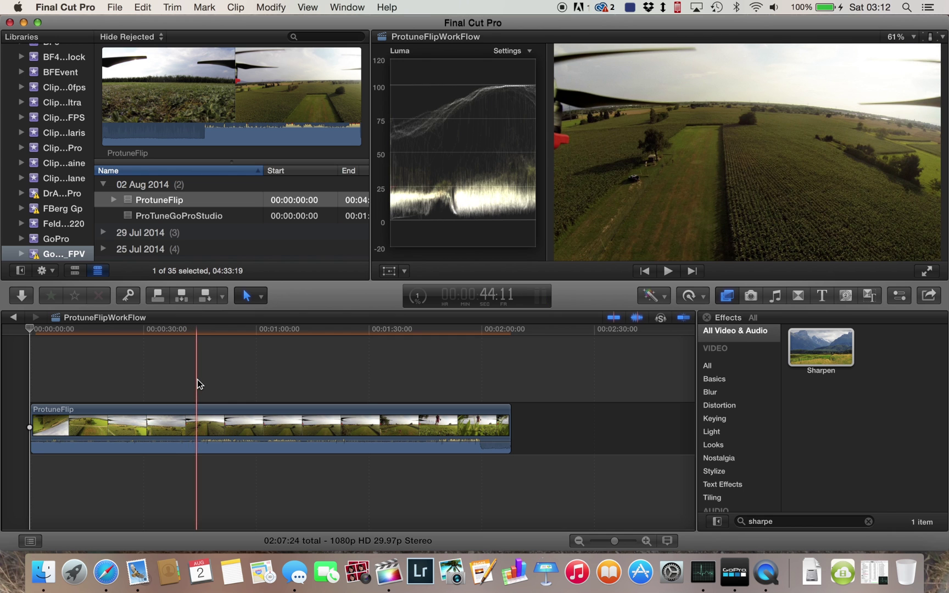
pyautogui.click(198, 380)
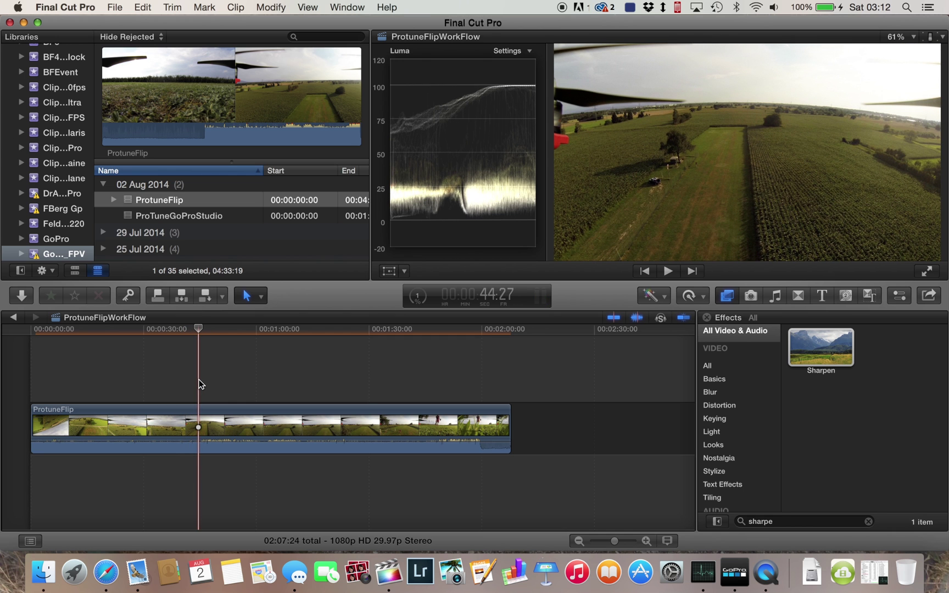
pyautogui.press('super+b')
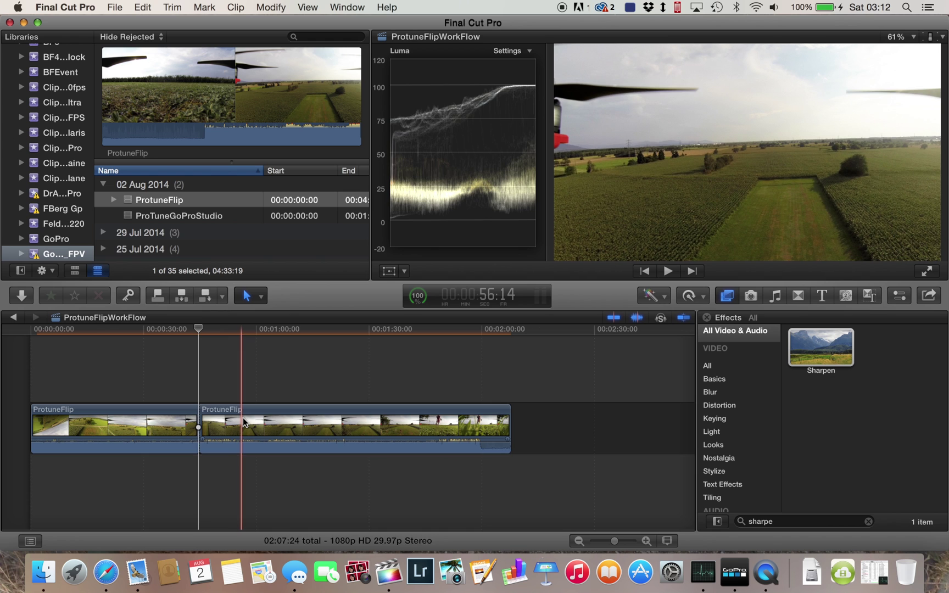
pyautogui.click(242, 418)
pyautogui.press('Delete')
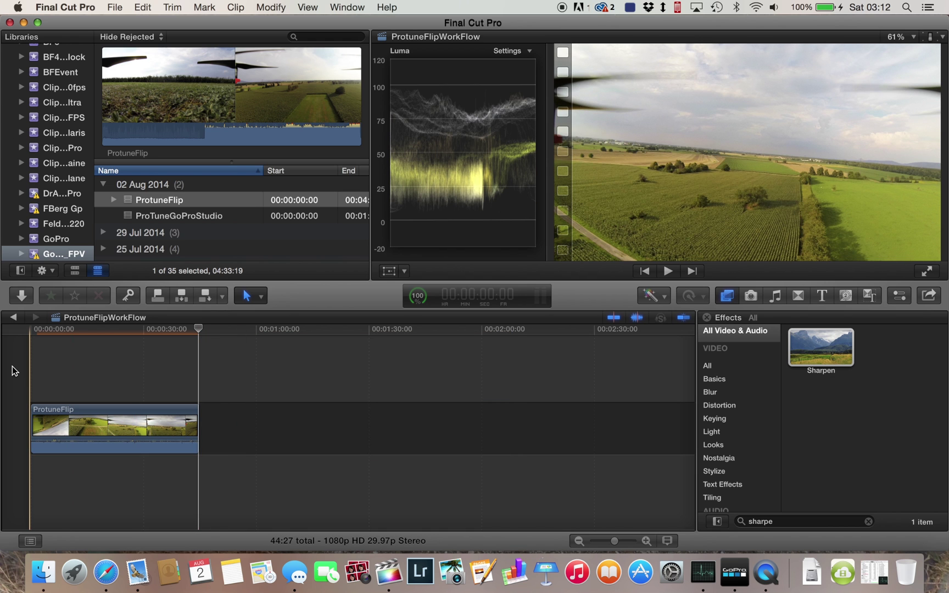
pyautogui.press('space')
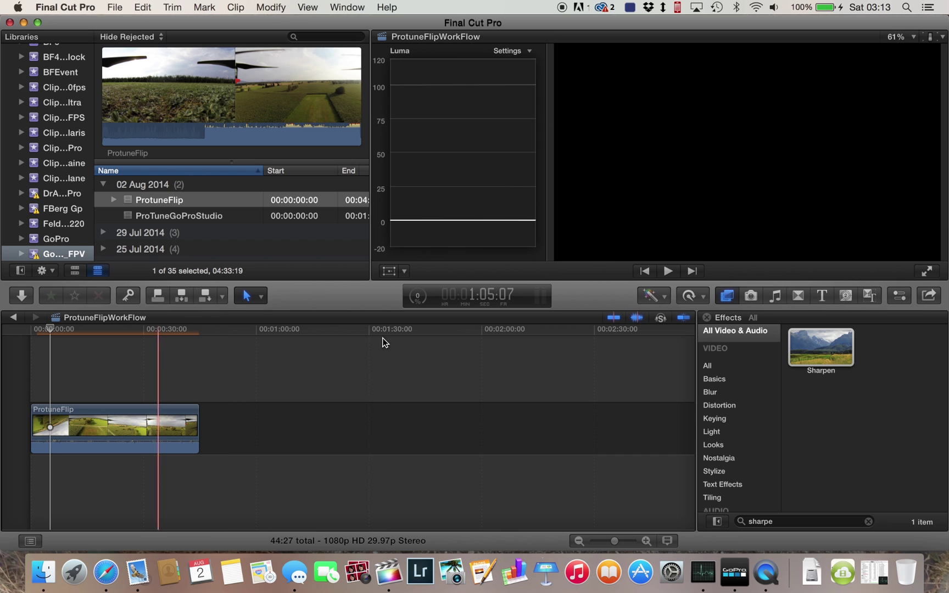
# - Resume Rendering in the Background Tasks window and close it once rendering finishes
pyautogui.click(424, 296)
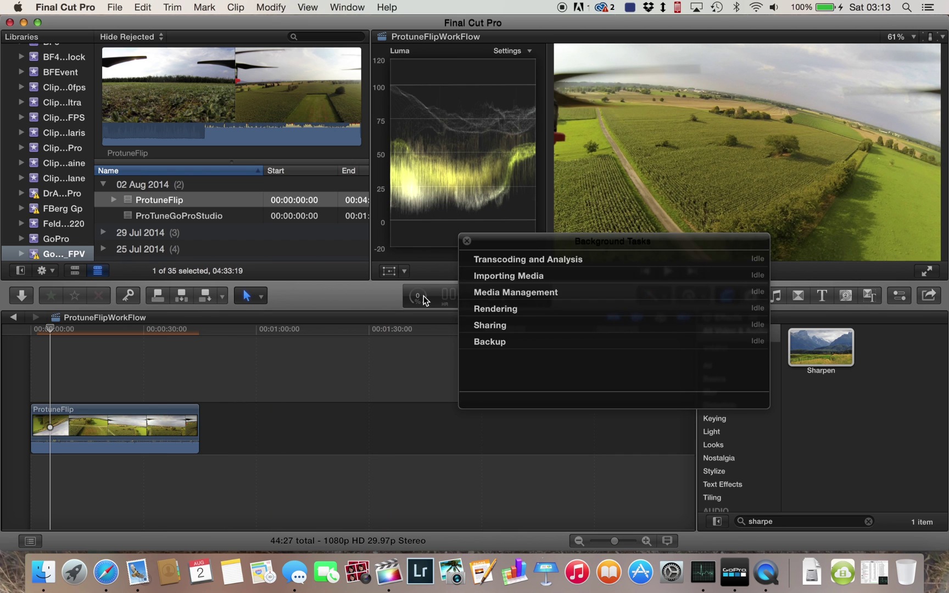
pyautogui.click(467, 308)
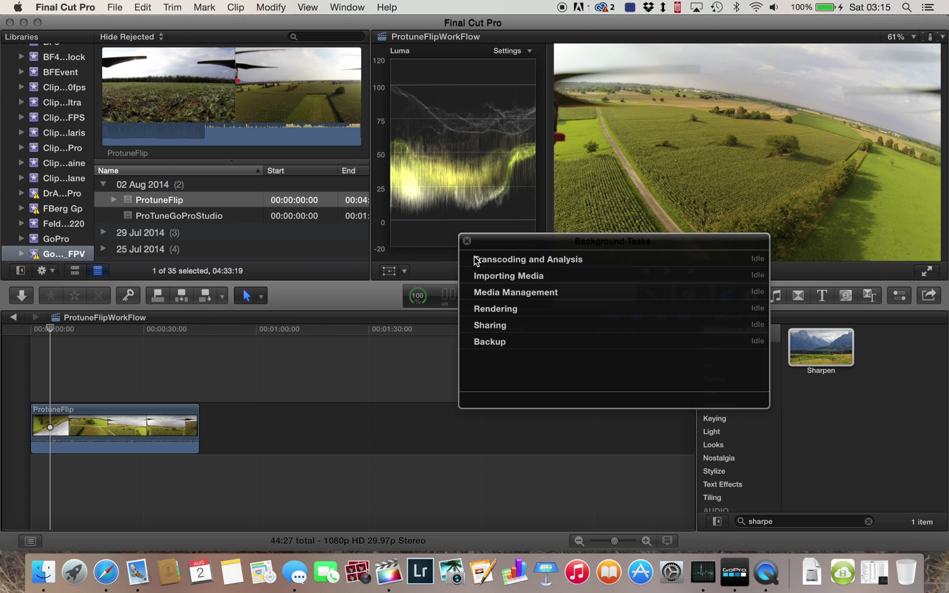
pyautogui.click(467, 241)
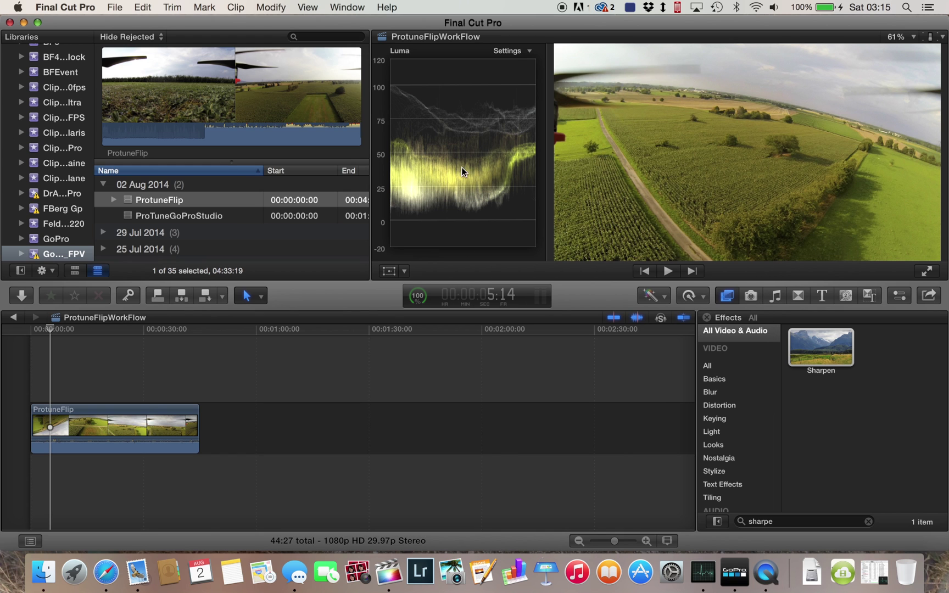
pyautogui.click(937, 37)
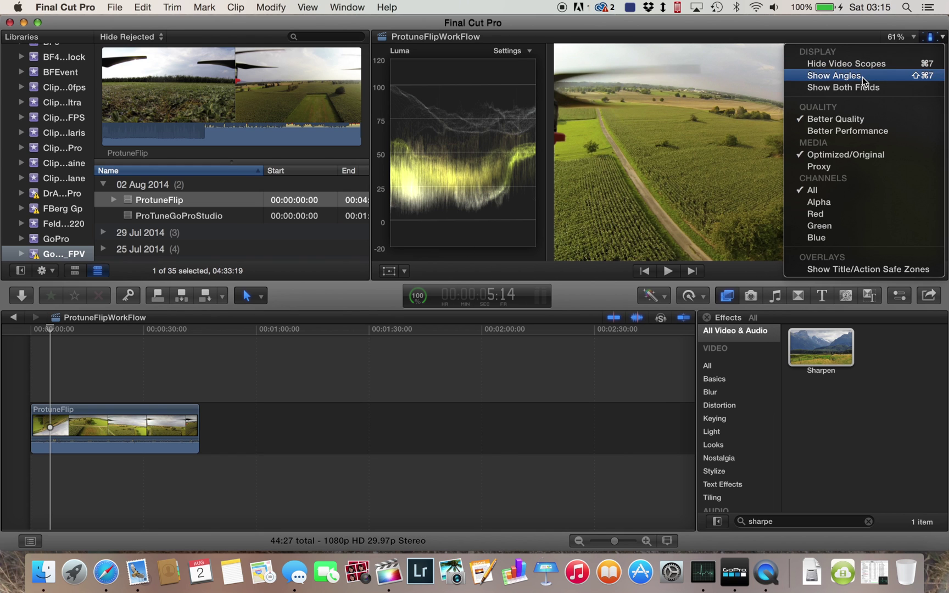
# - Hide the luma video scope and bring the clip inspector back
pyautogui.click(855, 65)
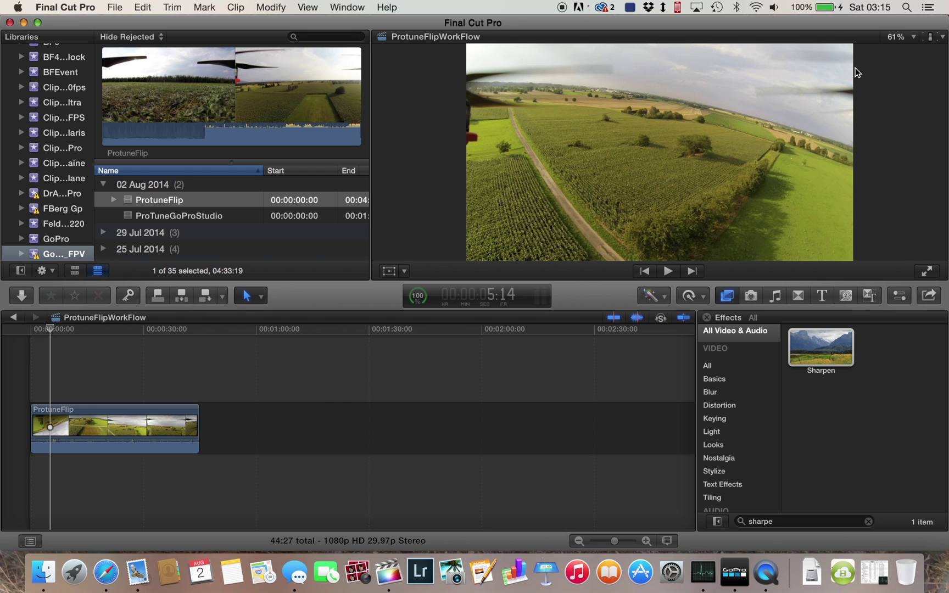
pyautogui.click(900, 296)
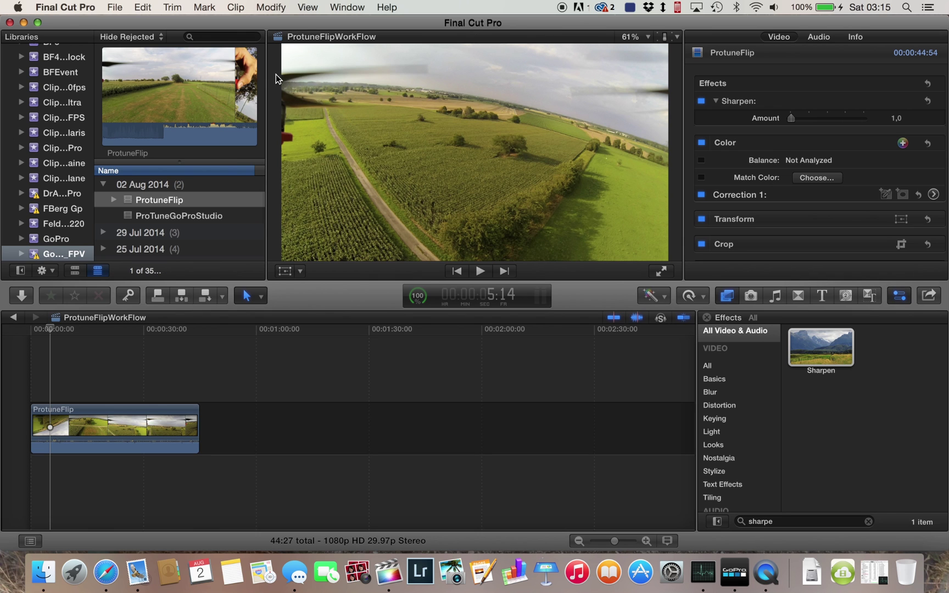
pyautogui.click(119, 7)
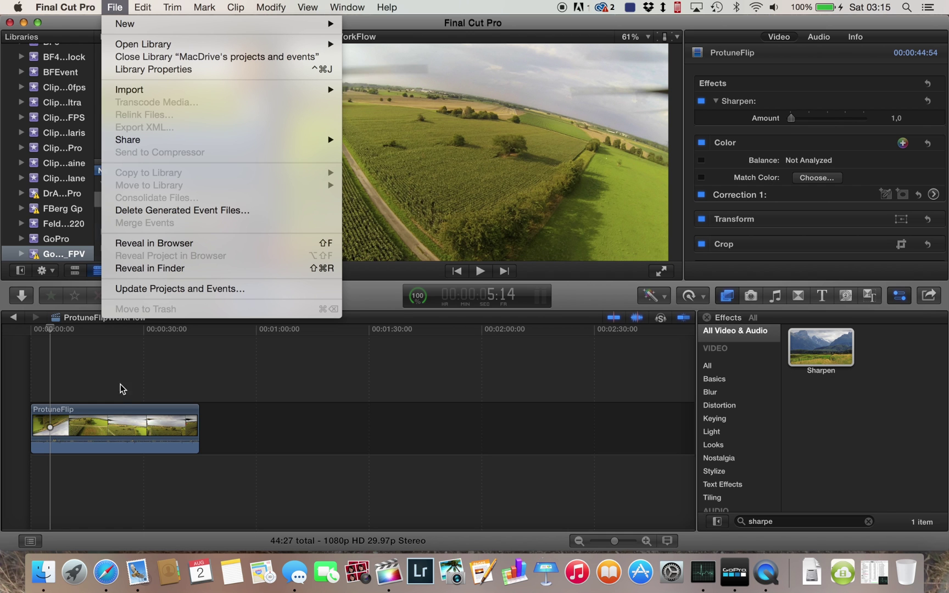
pyautogui.click(96, 434)
# - Select the ProtuneFlip timeline clip and choose File > Send to Compressor
pyautogui.click(96, 434)
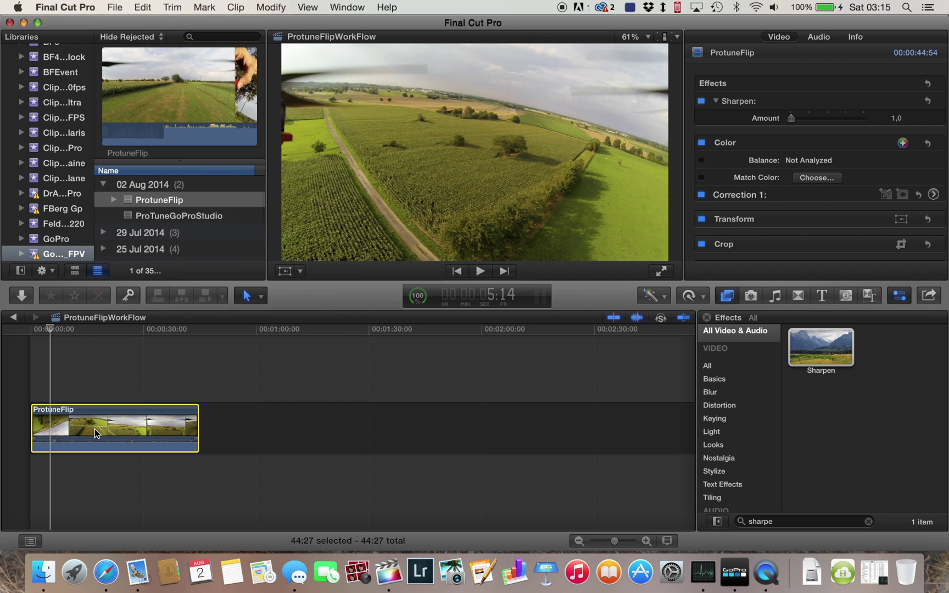
pyautogui.click(113, 7)
pyautogui.click(153, 156)
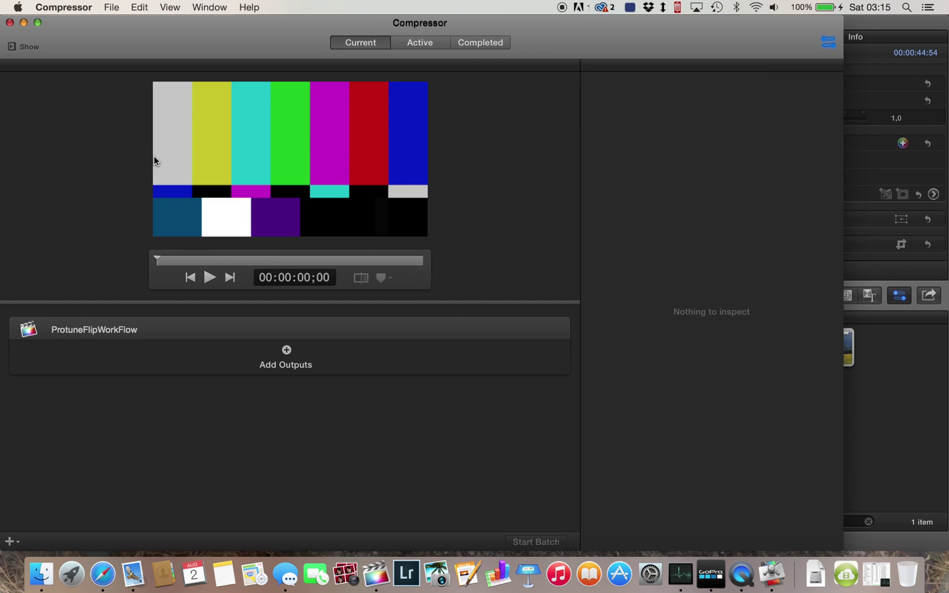
# - Minimise the Final Cut Pro window so the Compressor ProtuneFlipWorkFlow batch is visible
pyautogui.click(936, 444)
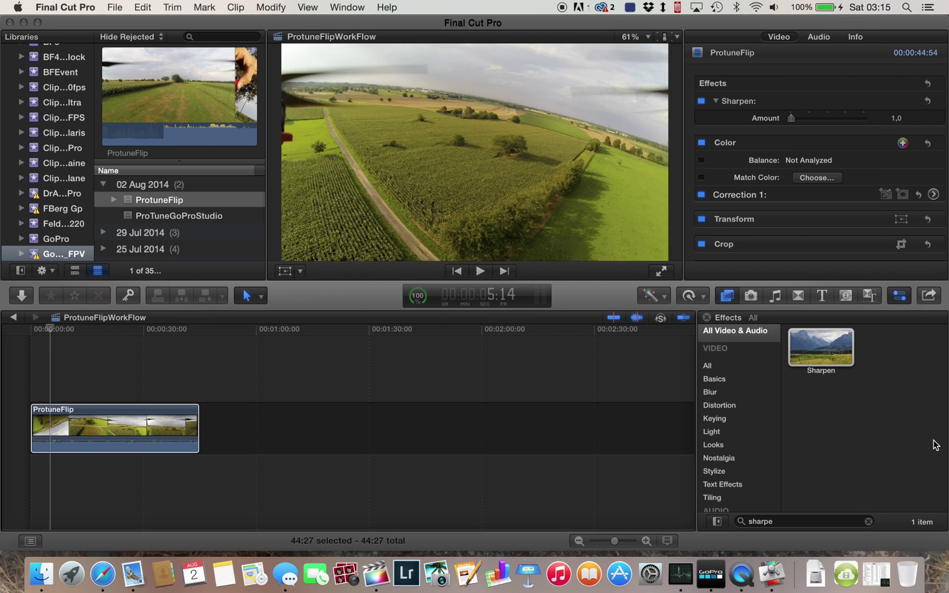
pyautogui.click(24, 23)
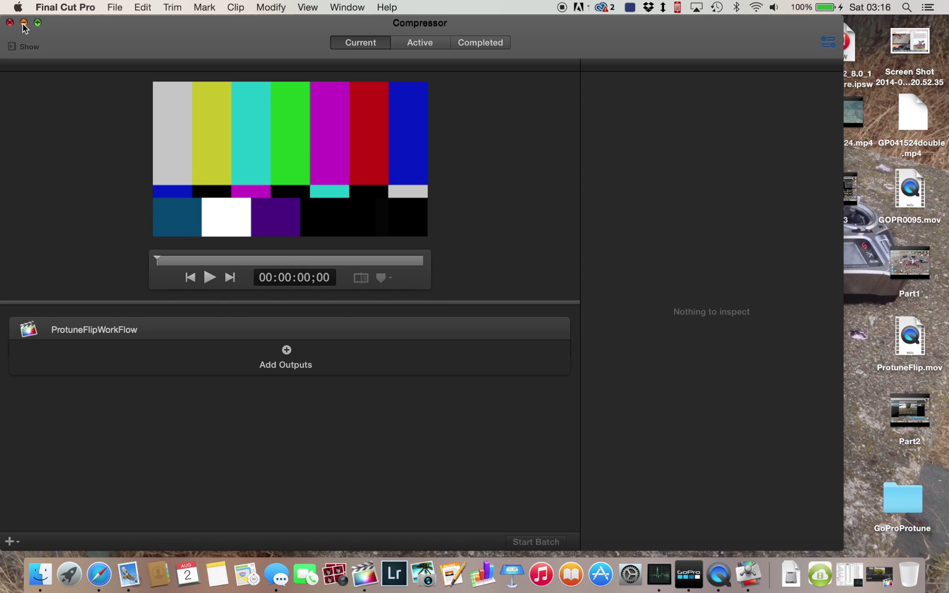
pyautogui.click(659, 574)
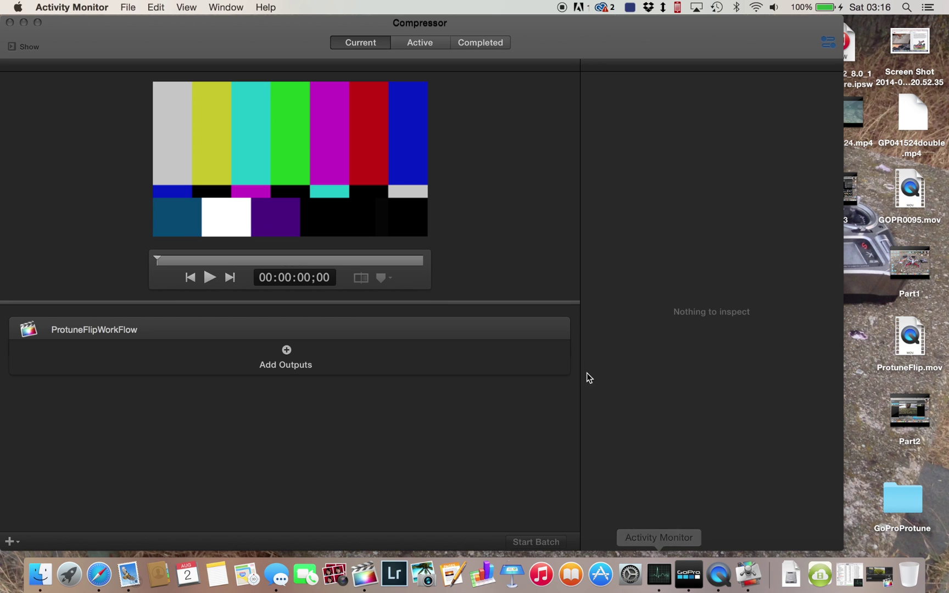
# - Quit and relaunch Activity Monitor via Spotlight, check the CPU tab, then minimise it
pyautogui.rightClick(662, 576)
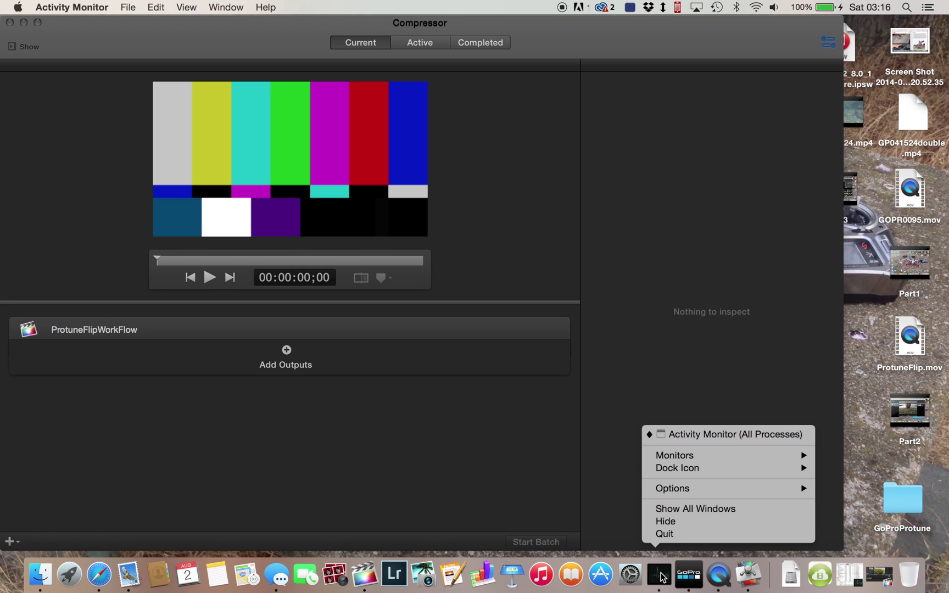
pyautogui.click(668, 534)
pyautogui.press('super+space')
pyautogui.write('acti')
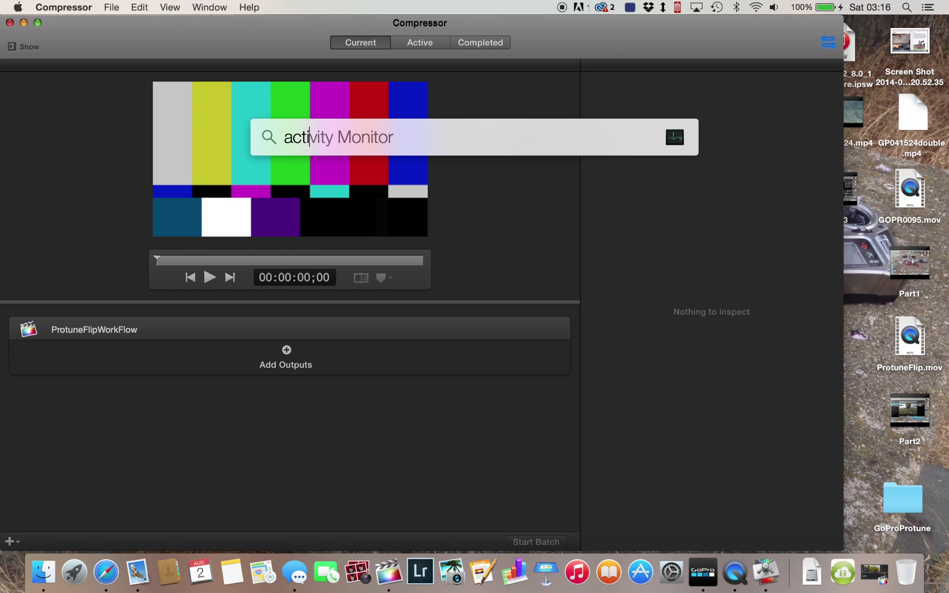
pyautogui.press('Return')
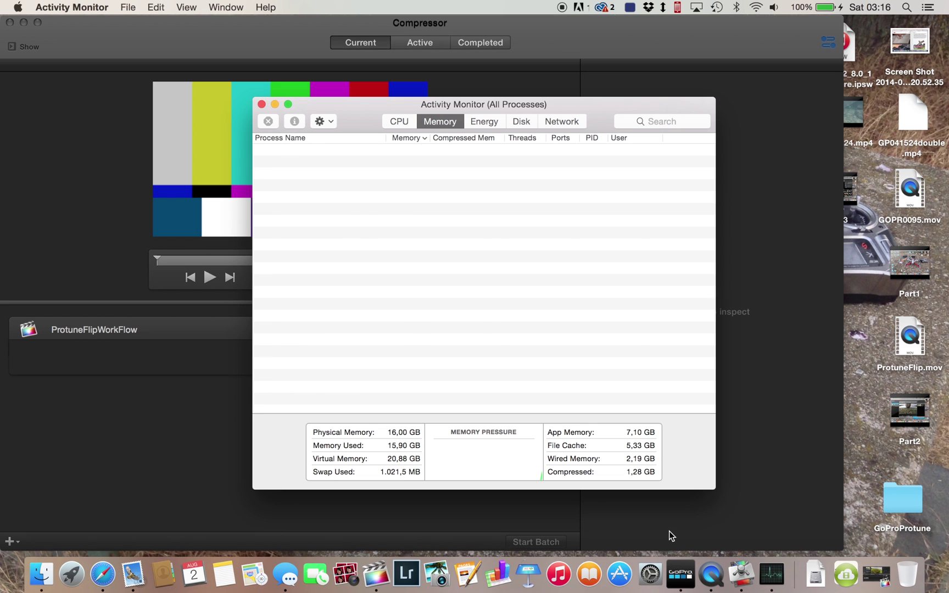
pyautogui.click(400, 122)
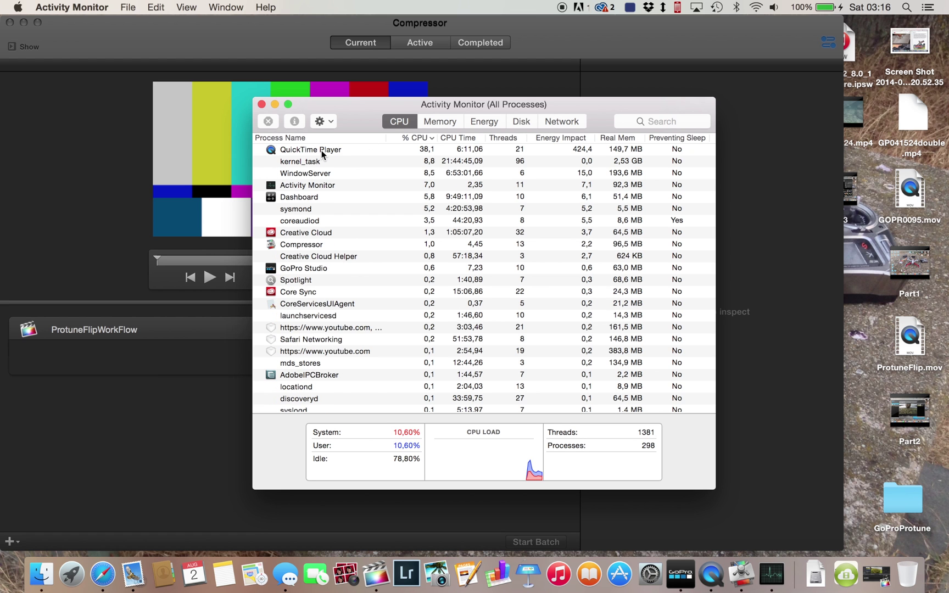
pyautogui.click(275, 105)
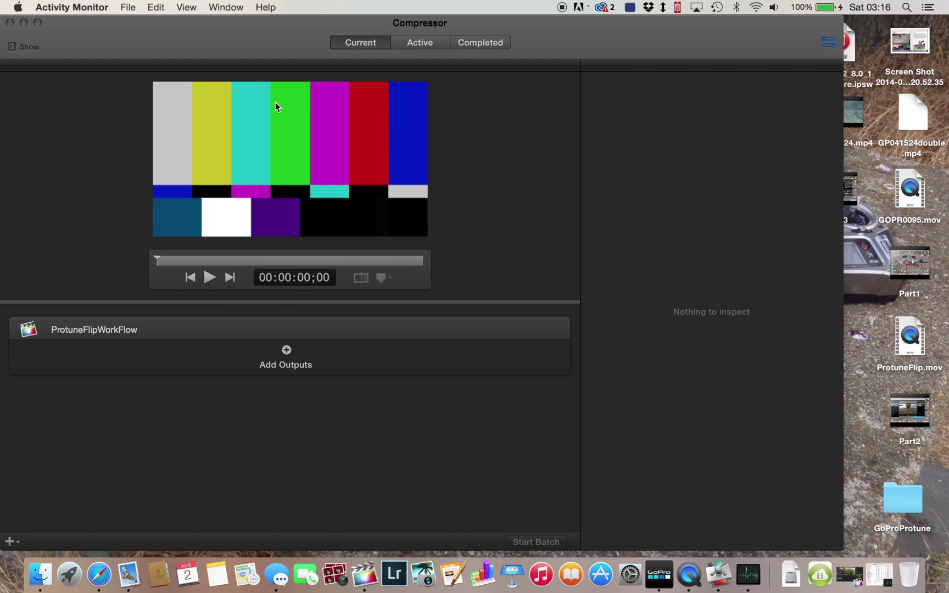
# - Add the Video Sharing Services HD 1080p output with its location set to Desktop
pyautogui.click(287, 350)
pyautogui.scroll(-10, 356, 240)
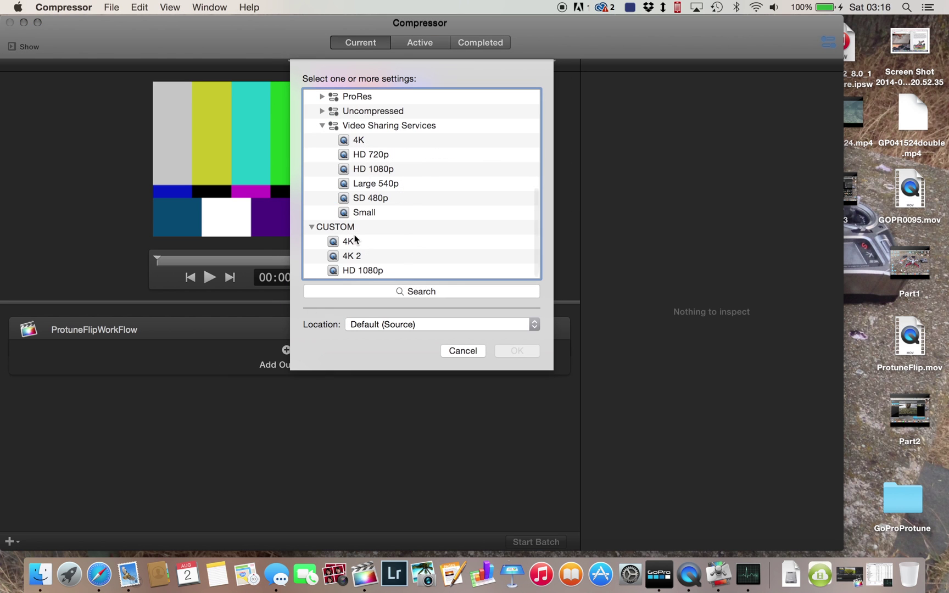
pyautogui.click(365, 168)
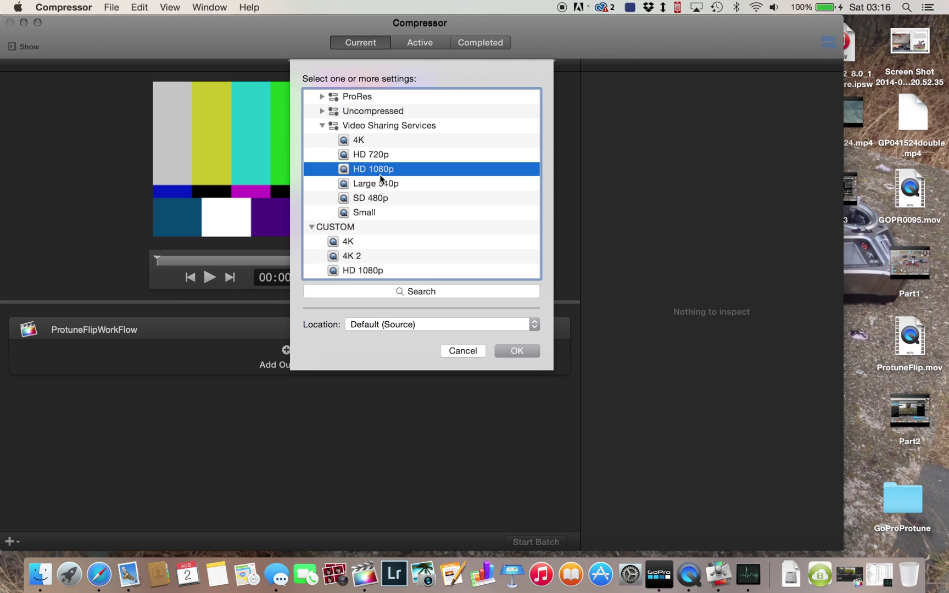
pyautogui.click(394, 324)
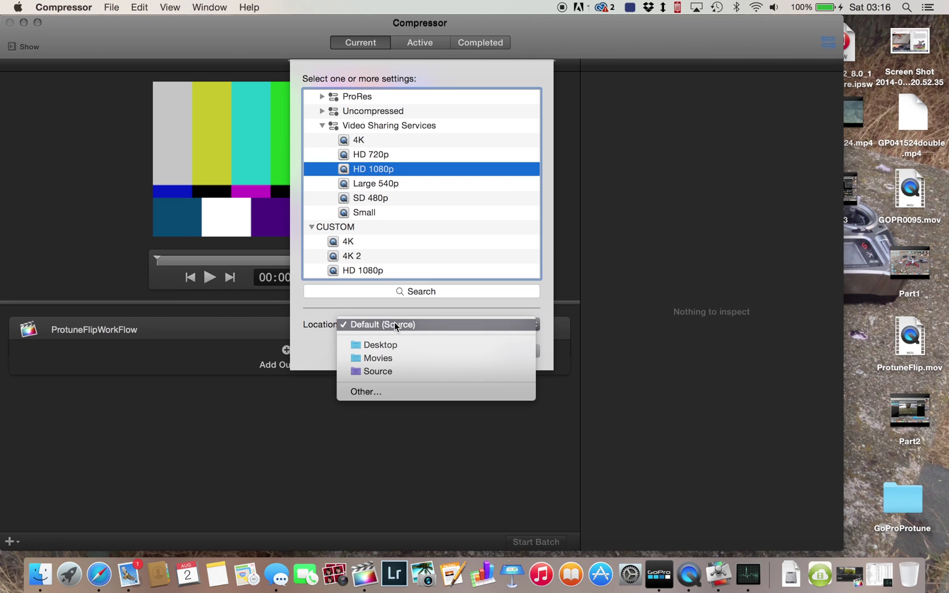
pyautogui.click(388, 343)
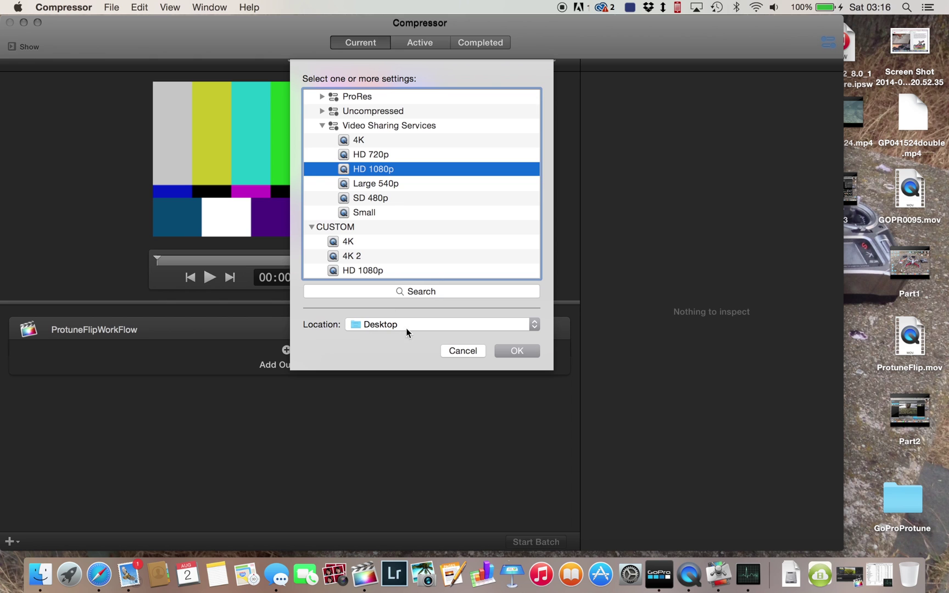
pyautogui.click(522, 349)
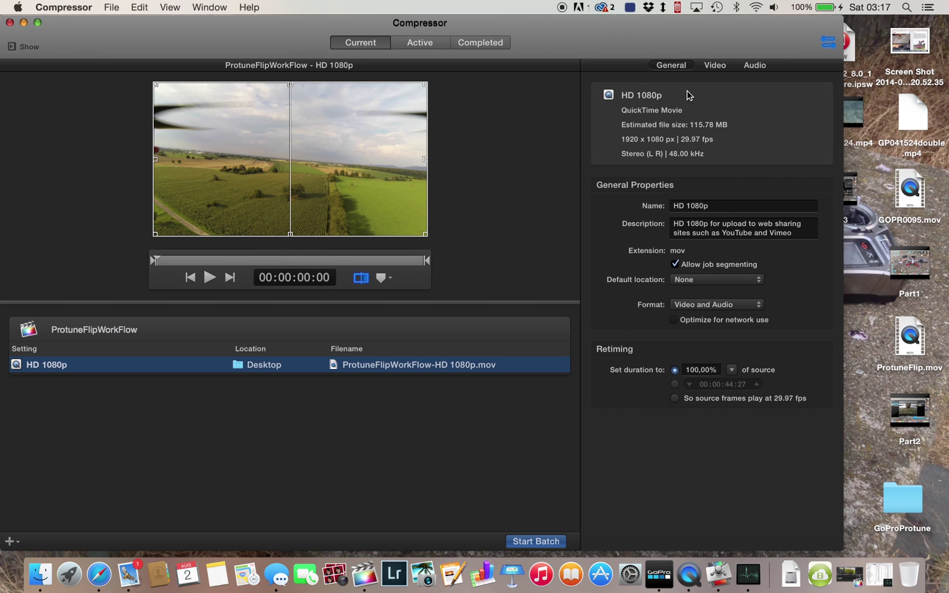
# - Check the video properties and run the batch to produce ProtuneFlipWorkFlow-HD 1080p.mov, then quit Compressor
pyautogui.click(715, 66)
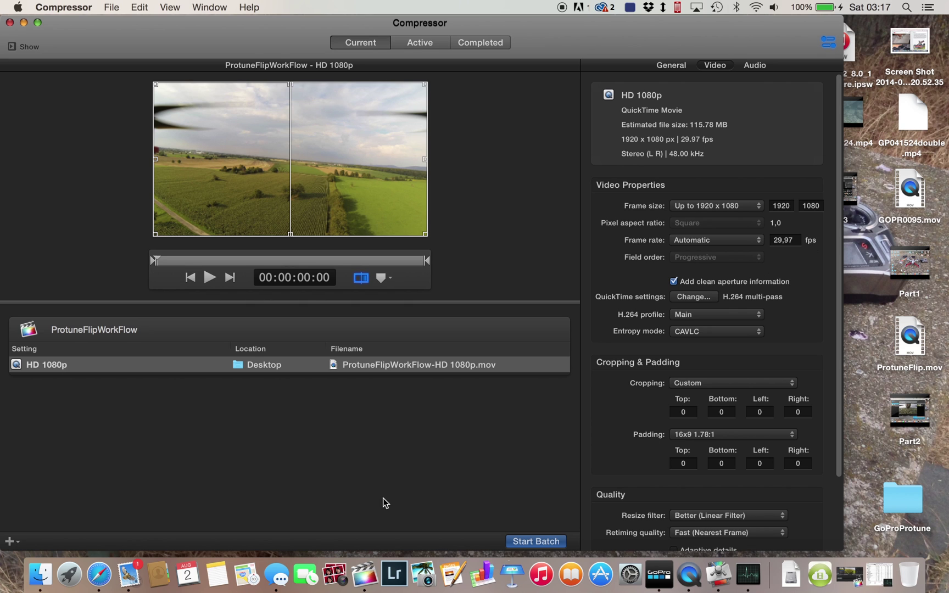
pyautogui.click(531, 541)
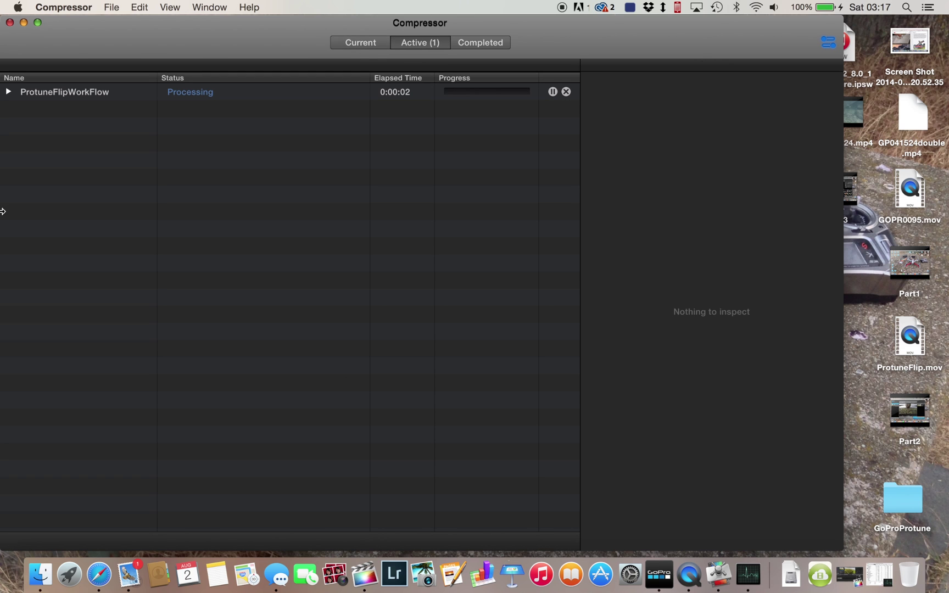
pyautogui.click(8, 92)
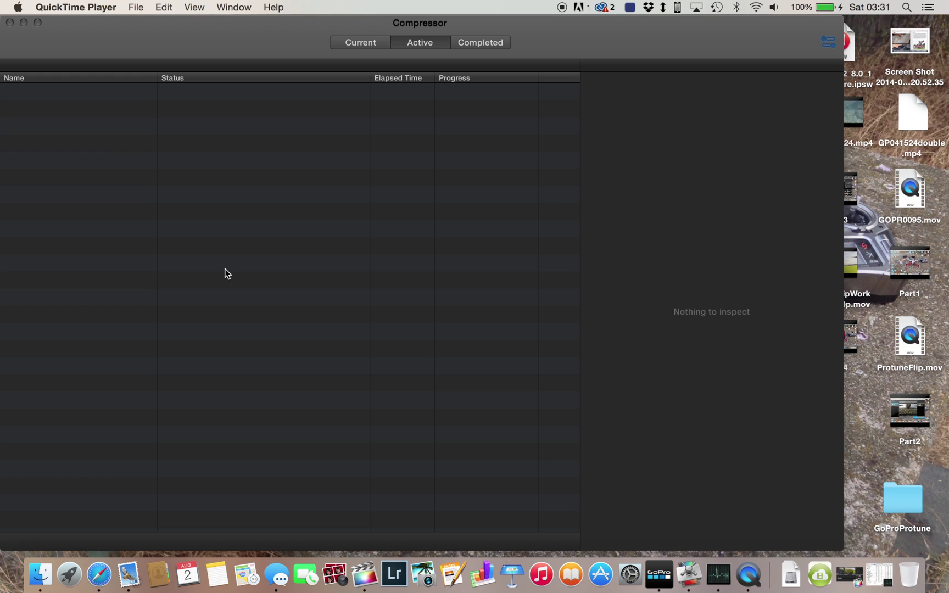
pyautogui.click(10, 22)
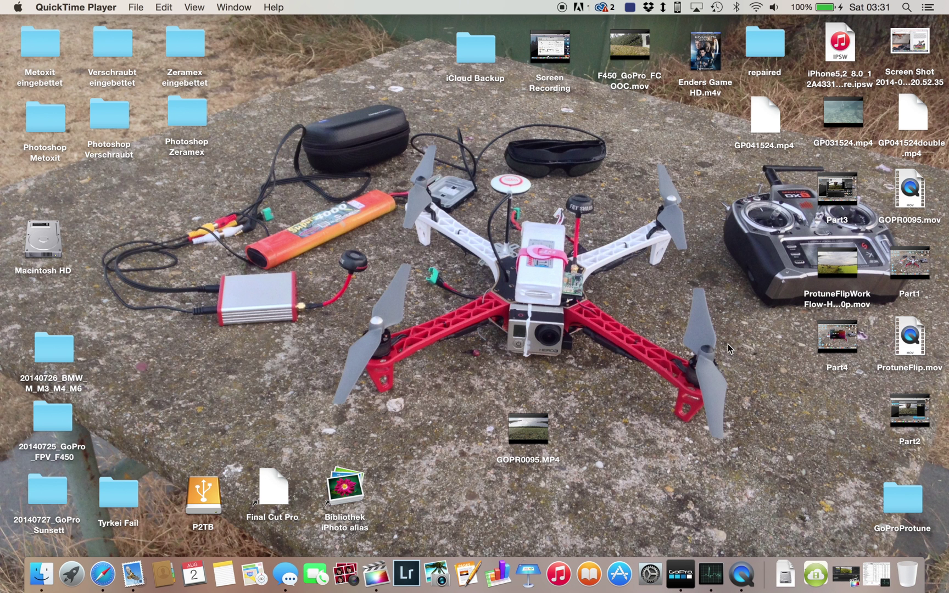
# - Open the exported ProtuneFlipWorkFlow-HD 1080p.mov from the Desktop in QuickTime Player
pyautogui.click(839, 306)
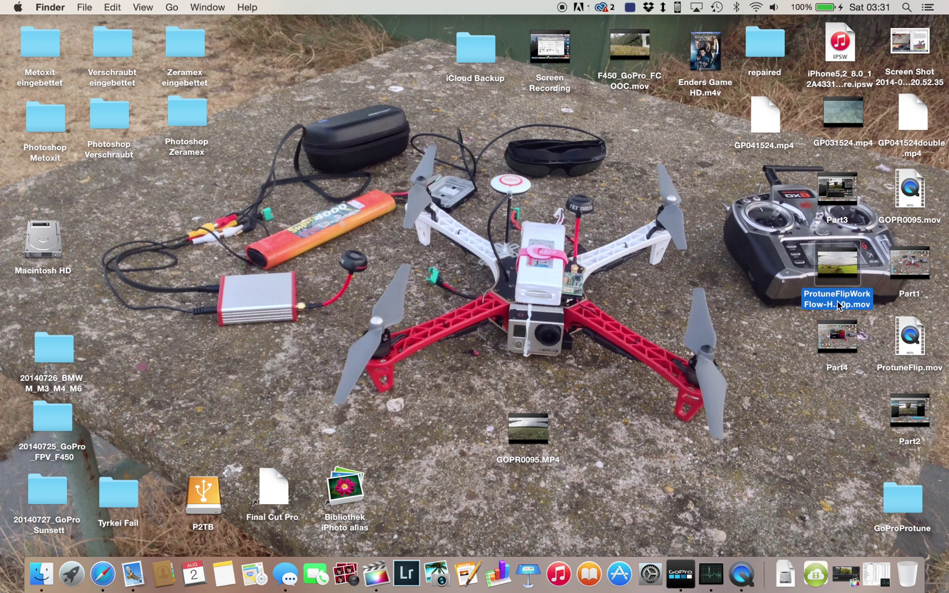
pyautogui.rightClick(839, 306)
pyautogui.moveTo(800, 295)
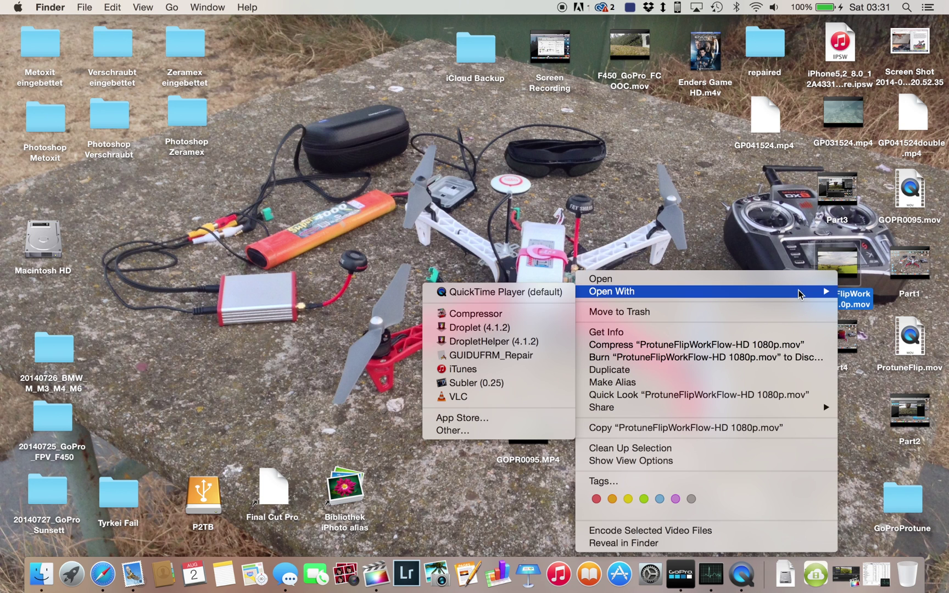
pyautogui.click(468, 293)
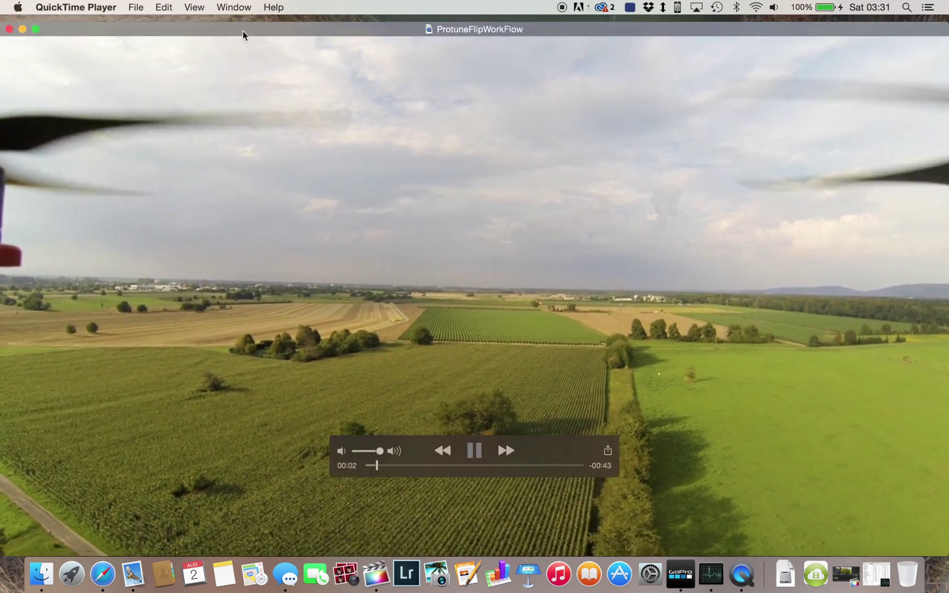
# - Watch the movie full screen to confirm it plays upright
pyautogui.click(234, 8)
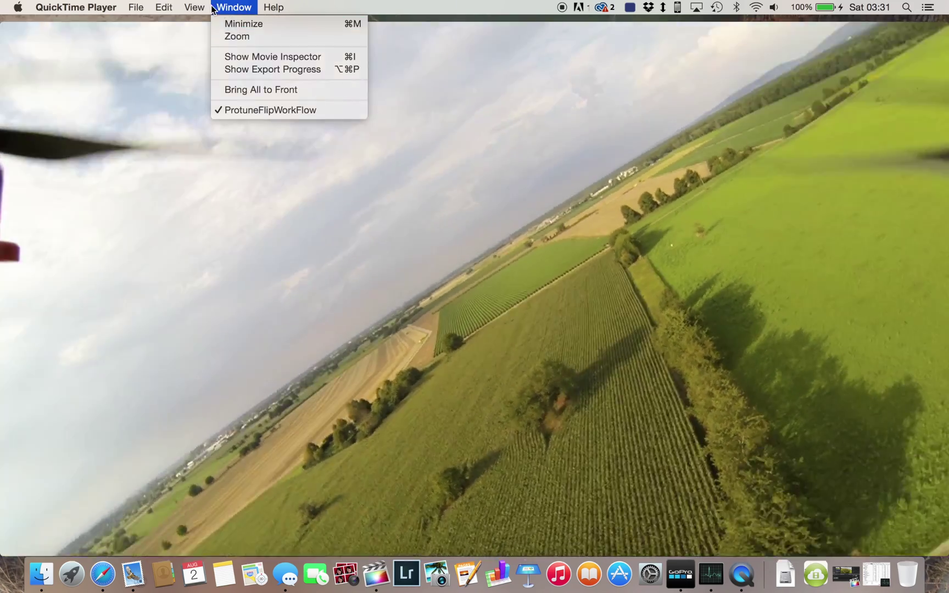
pyautogui.moveTo(206, 10)
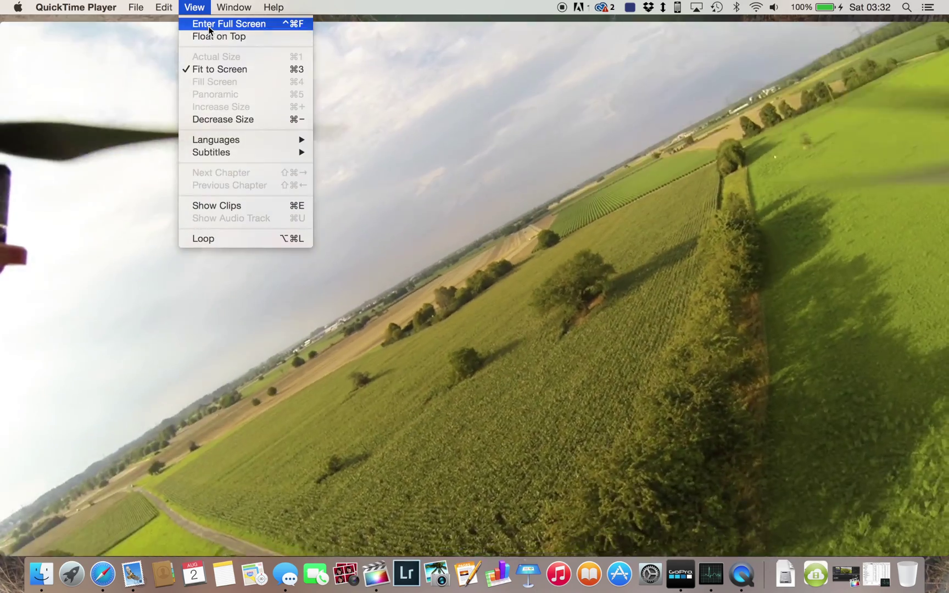
pyautogui.click(208, 26)
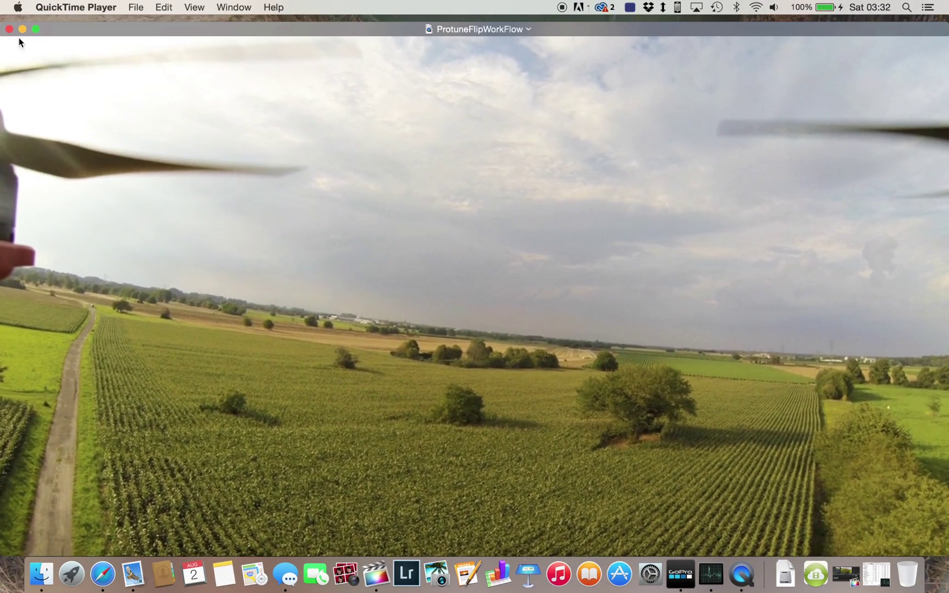
pyautogui.rightClick(103, 574)
# - Open youtube.com in a new, maximized Safari window
pyautogui.click(141, 456)
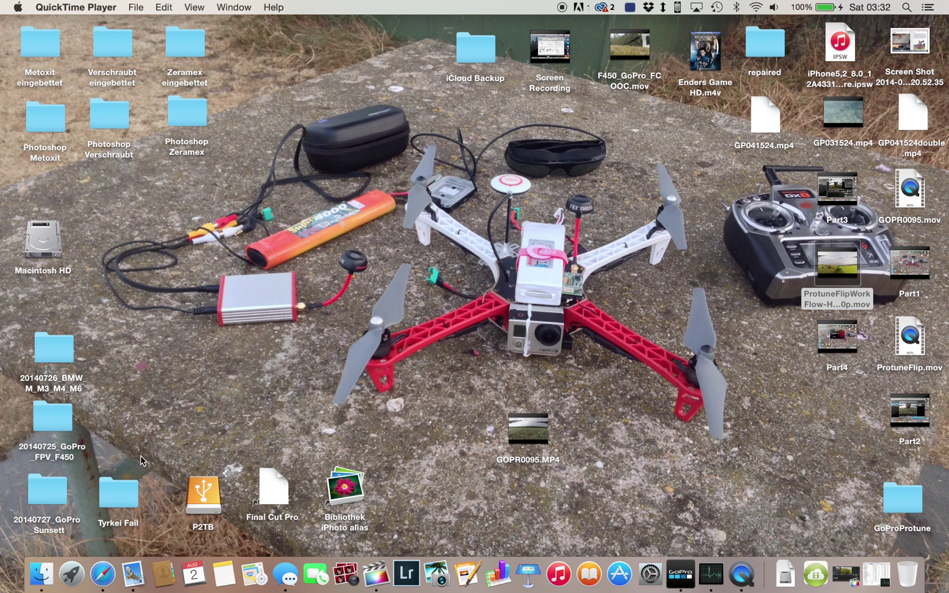
pyautogui.click(801, 178)
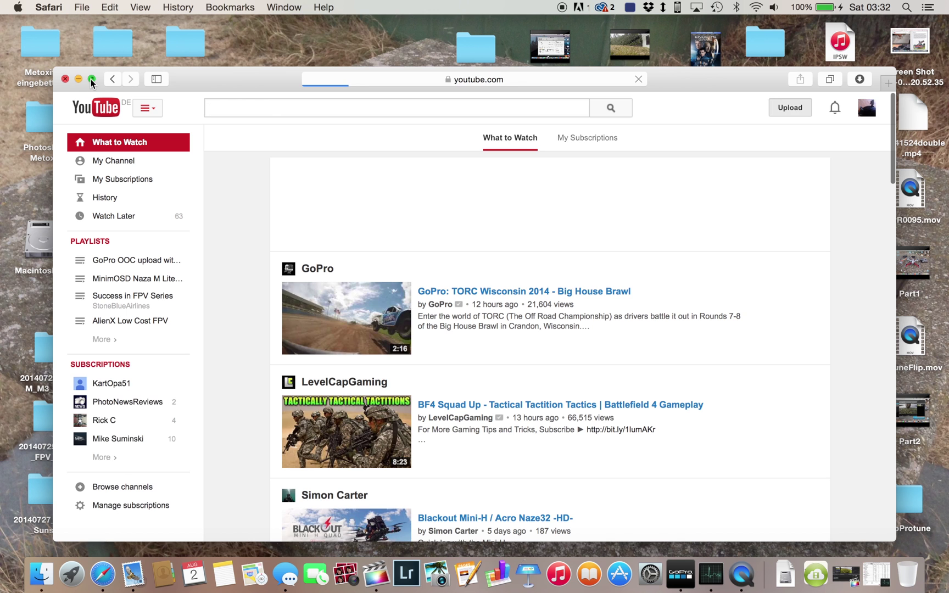
pyautogui.click(92, 80)
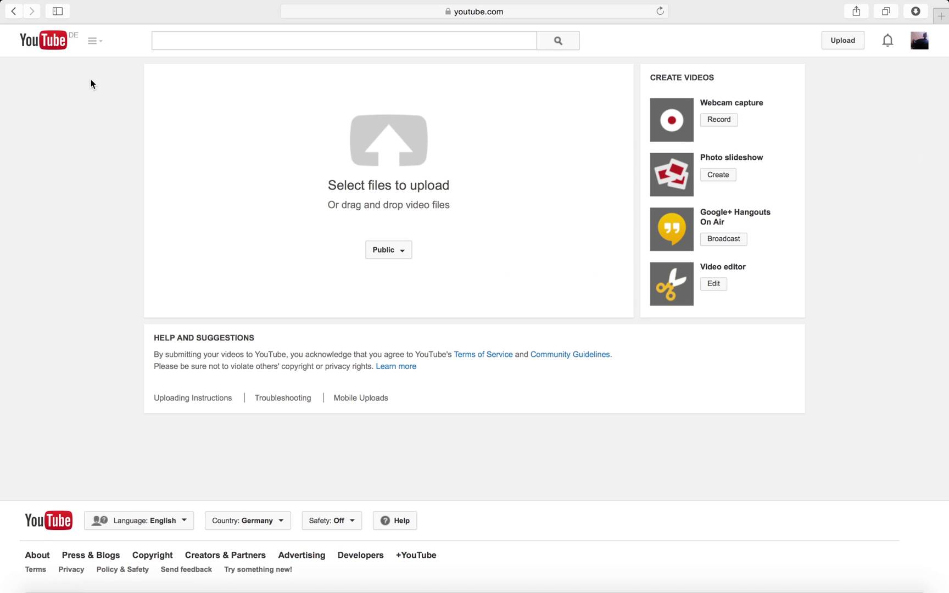
# - Upload the ProtuneFlipWorkFlow 1080p movie from the Desktop
pyautogui.click(404, 147)
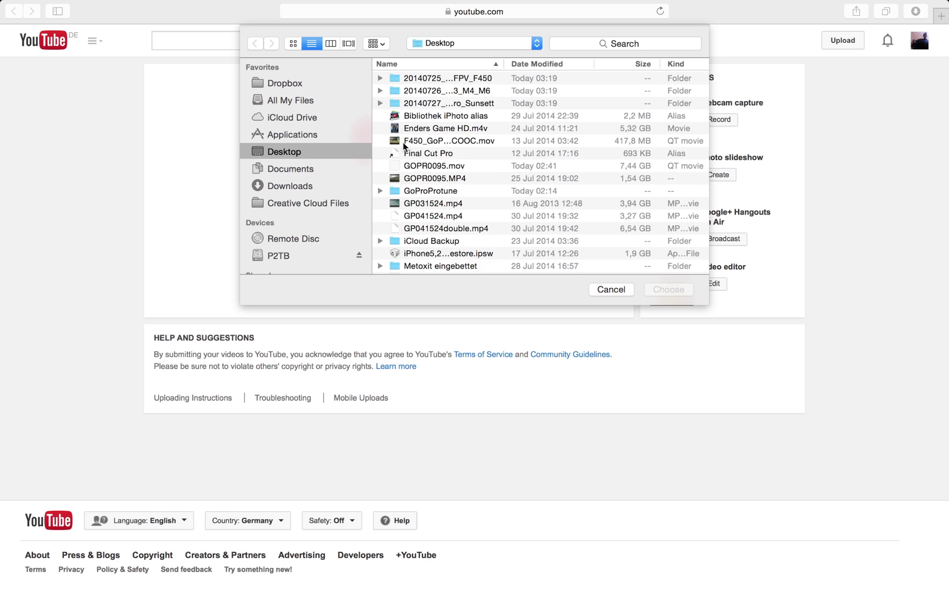
pyautogui.scroll(-5, 453, 204)
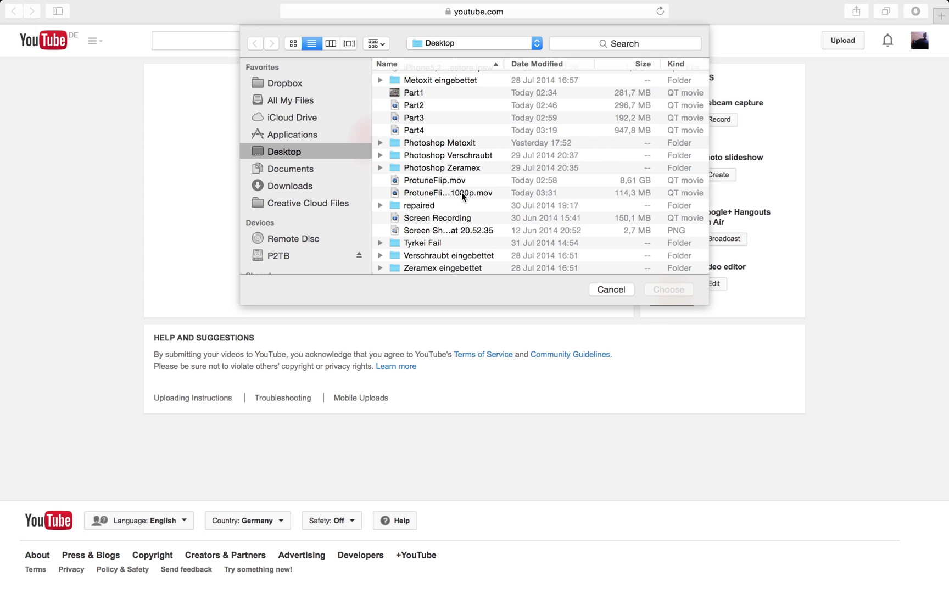
pyautogui.click(462, 192)
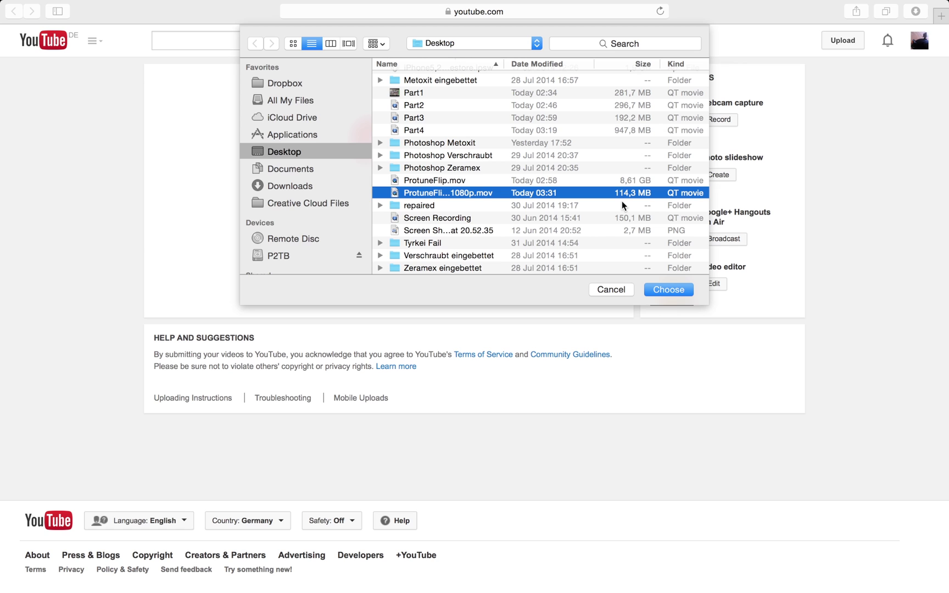
pyautogui.click(667, 290)
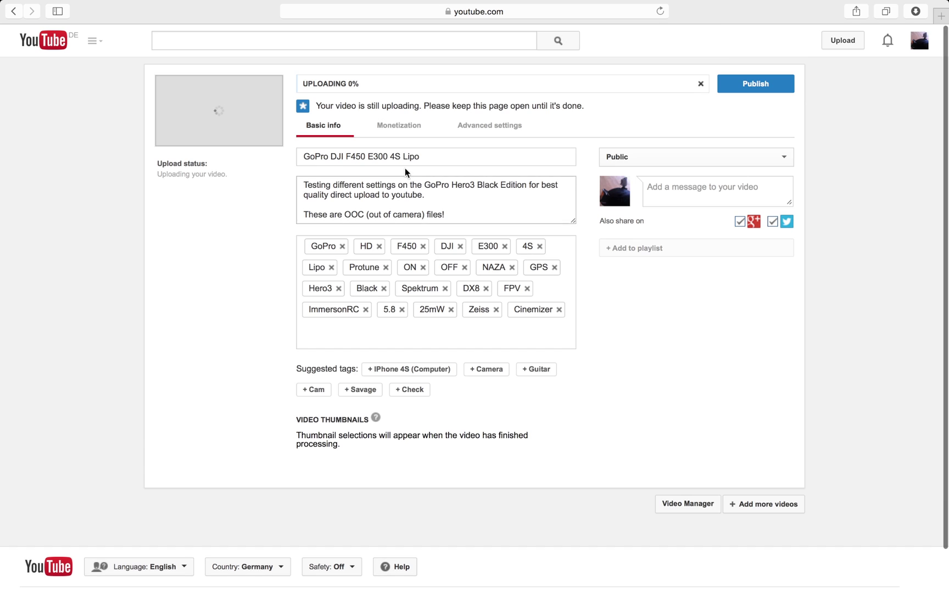
# - Retitle the video 'Workflow Result' and delete the old description
pyautogui.tripleClick(445, 153)
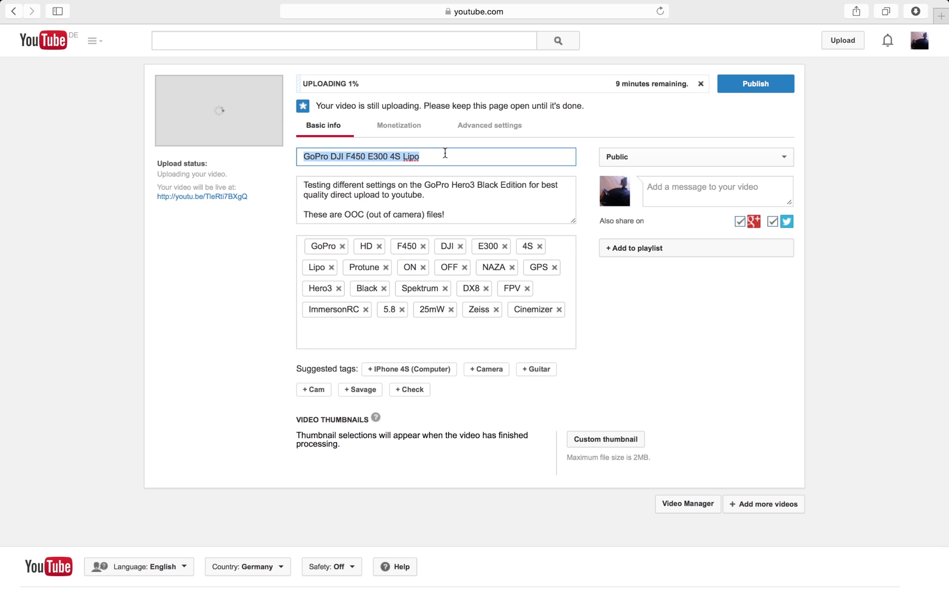
pyautogui.write('Work')
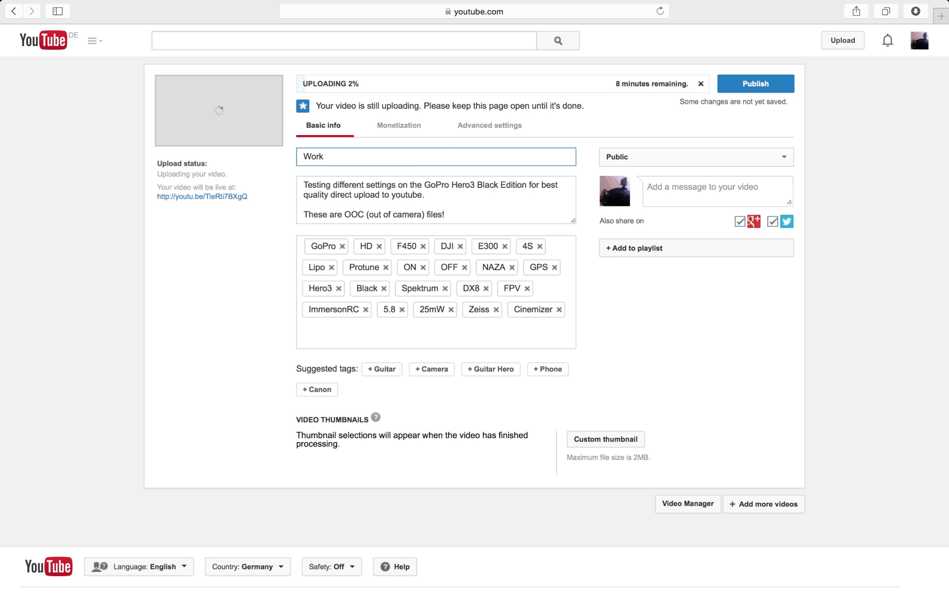
pyautogui.write('flow Result')
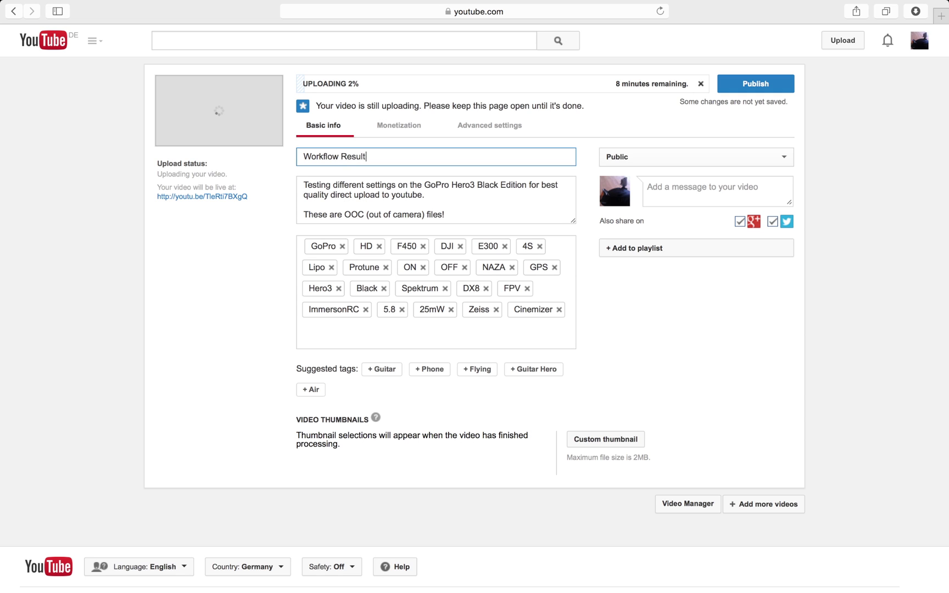
pyautogui.doubleClick(494, 219)
pyautogui.press('super+a')
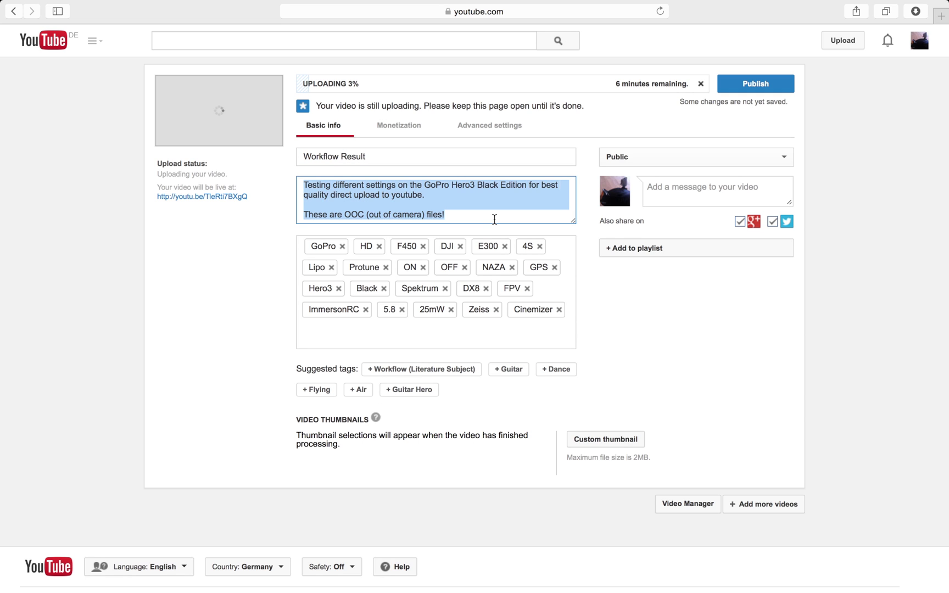
pyautogui.press('BackSpace')
# - Remove all the existing tags from the upload
pyautogui.click(472, 333)
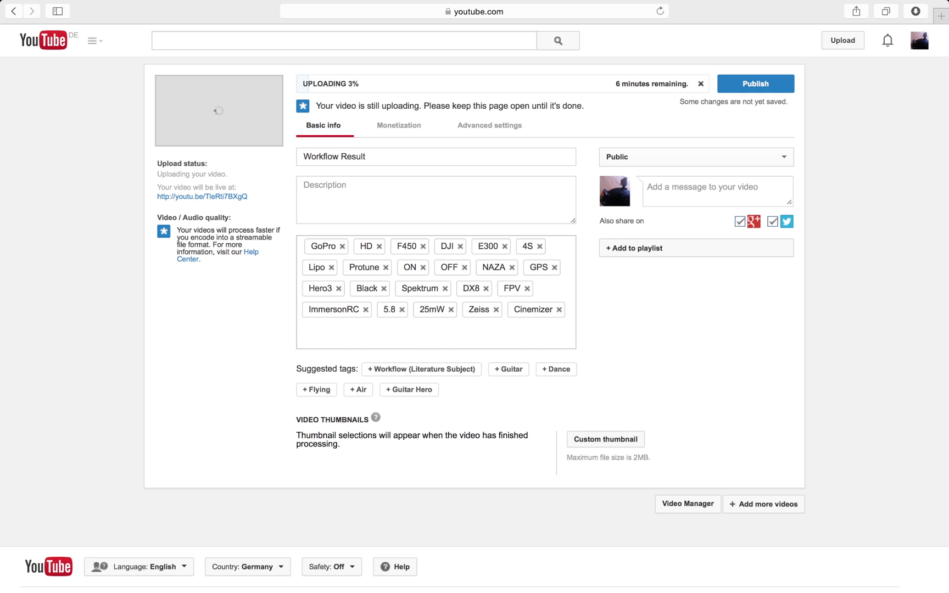
pyautogui.press('super+a')
pyautogui.press('BackSpace')
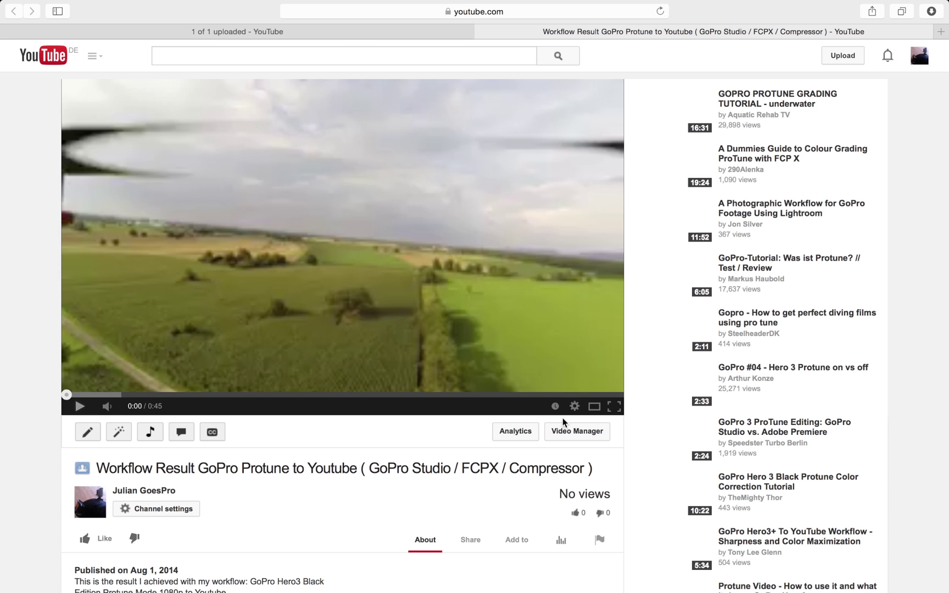
# - Play the Workflow Result video at the highest HD quality through to 0:44
pyautogui.click(661, 13)
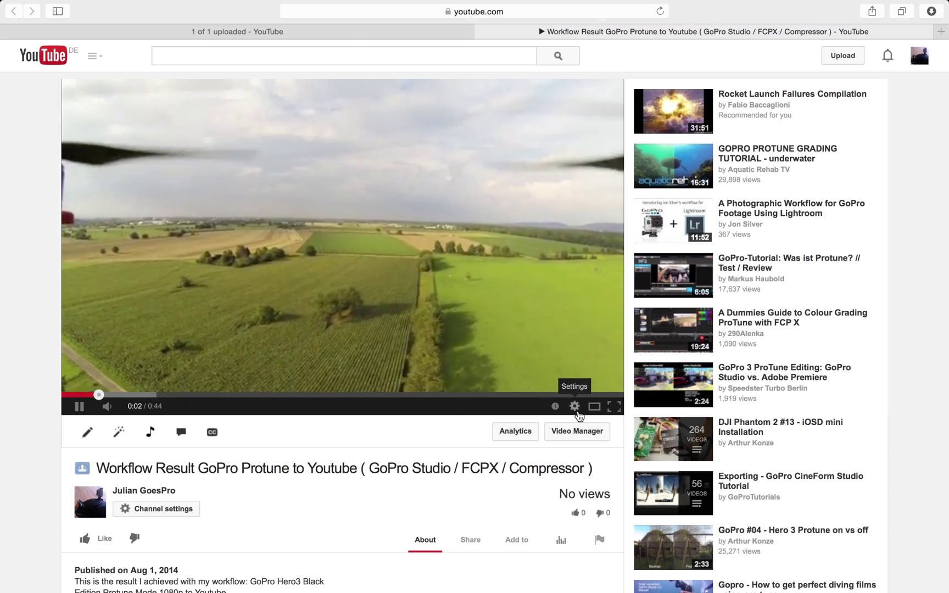
pyautogui.click(575, 406)
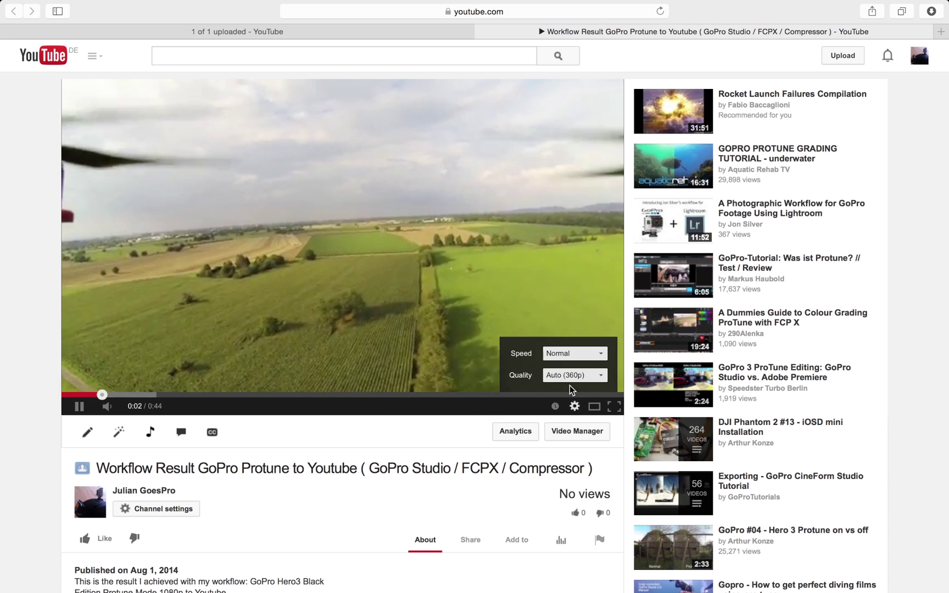
pyautogui.click(574, 376)
pyautogui.click(569, 274)
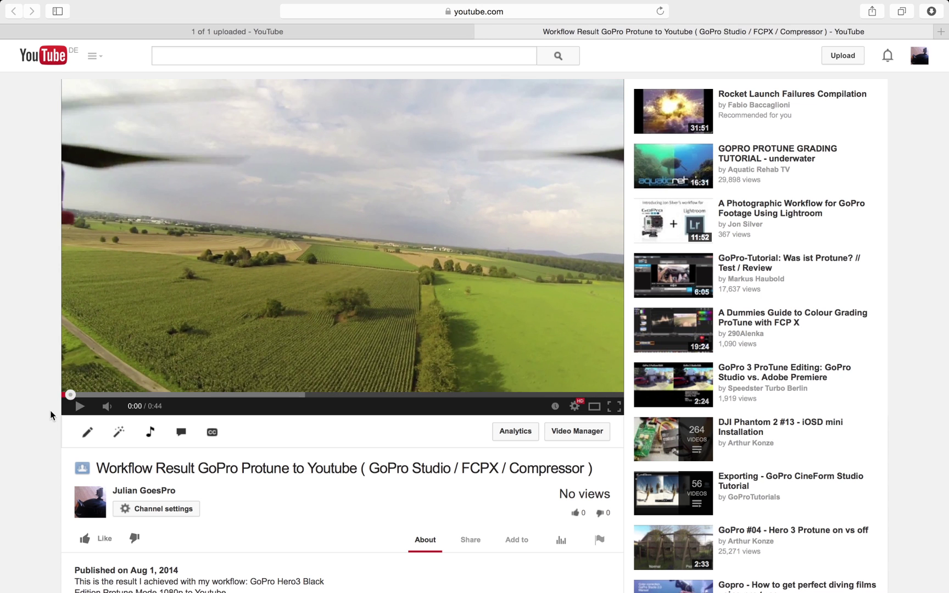
pyautogui.click(78, 410)
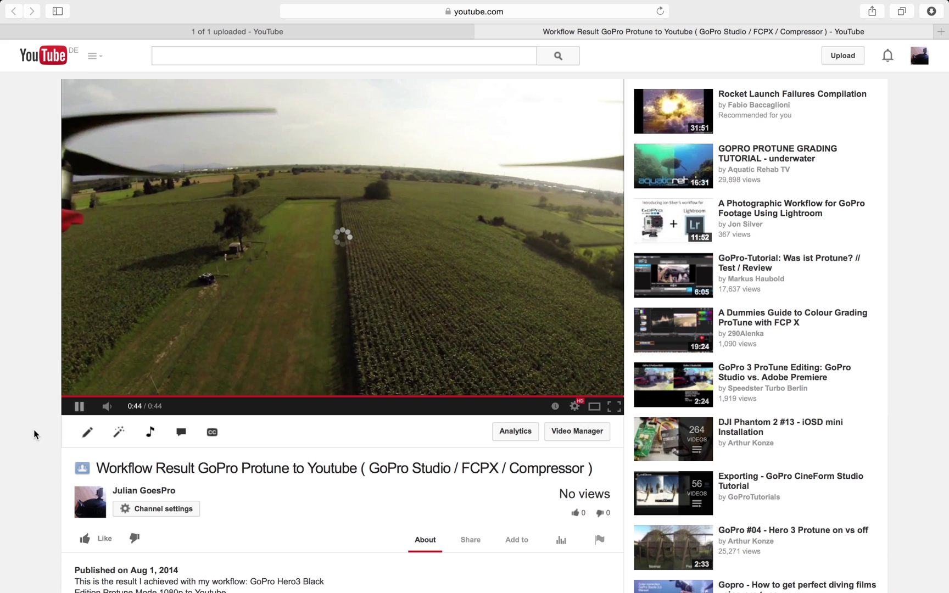
pyautogui.click(79, 406)
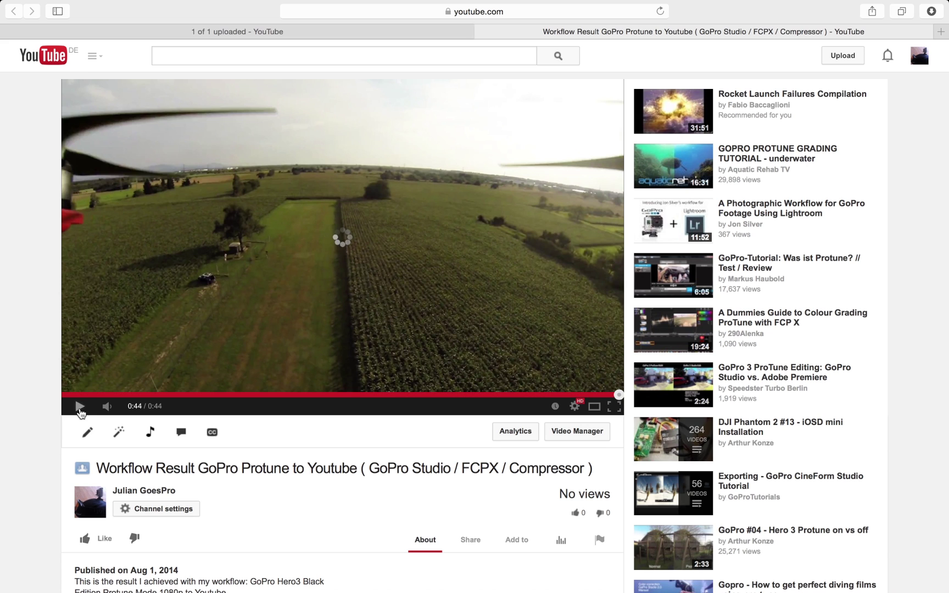